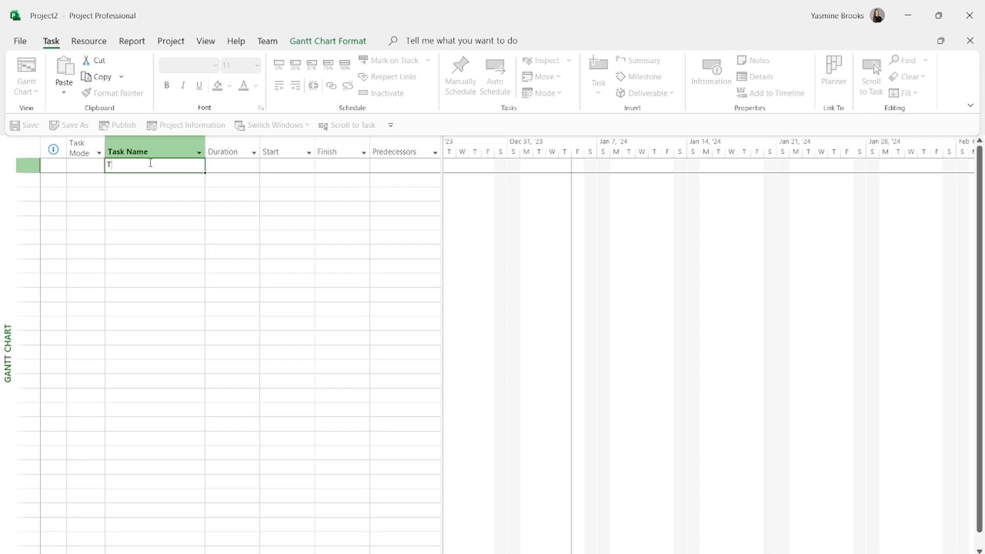
Add three tasks named Task 1, Task 2 and Task 3 in the first three rows of the task table
type("ask 1")
key("Return")
type("Task 2")
key("Return")
type("Task 3")
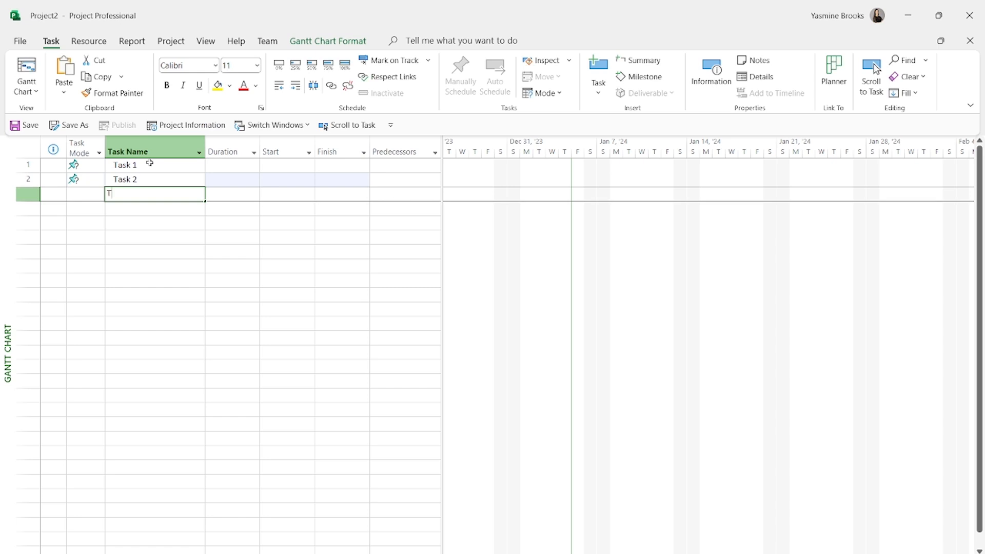
key("Return")
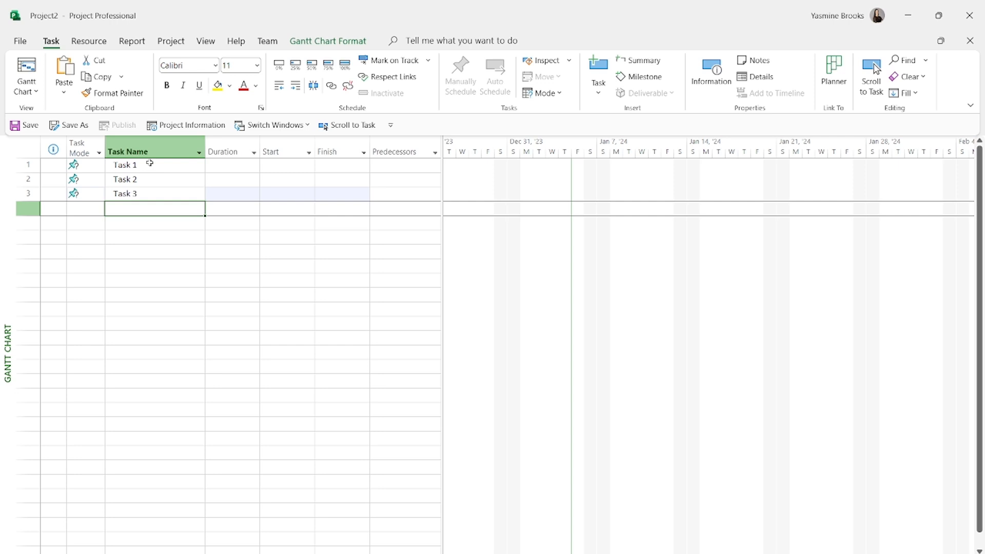
Set the durations of Task 1, Task 2 and Task 3 to 5, 2 and 3 days
left_click(234, 150)
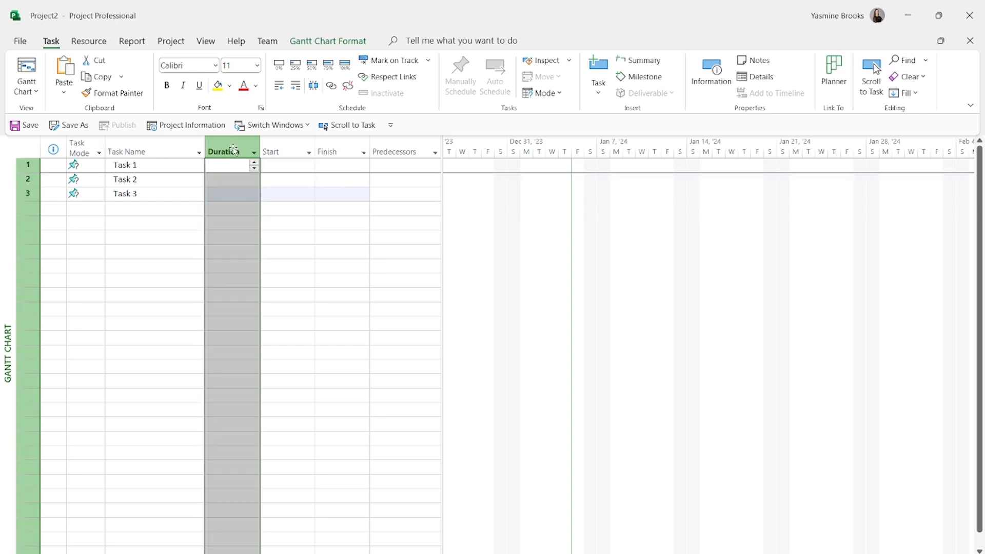
left_click(221, 167)
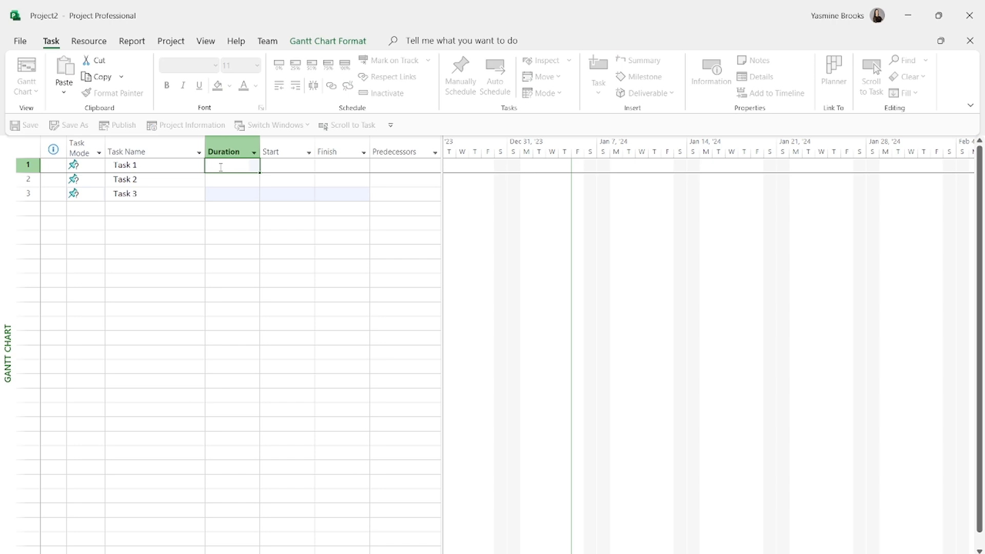
type("5")
left_click(239, 178)
type("2")
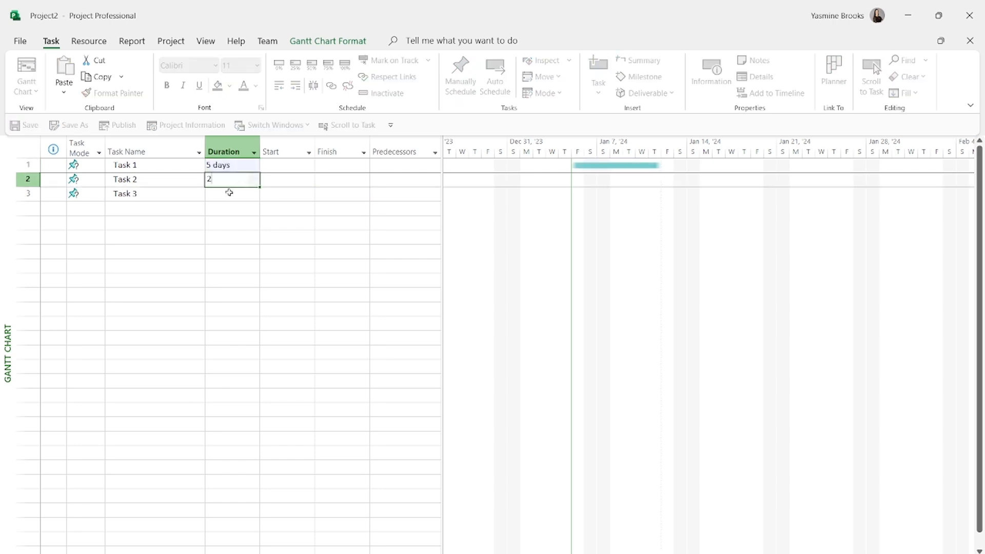
left_click(229, 192)
type("3")
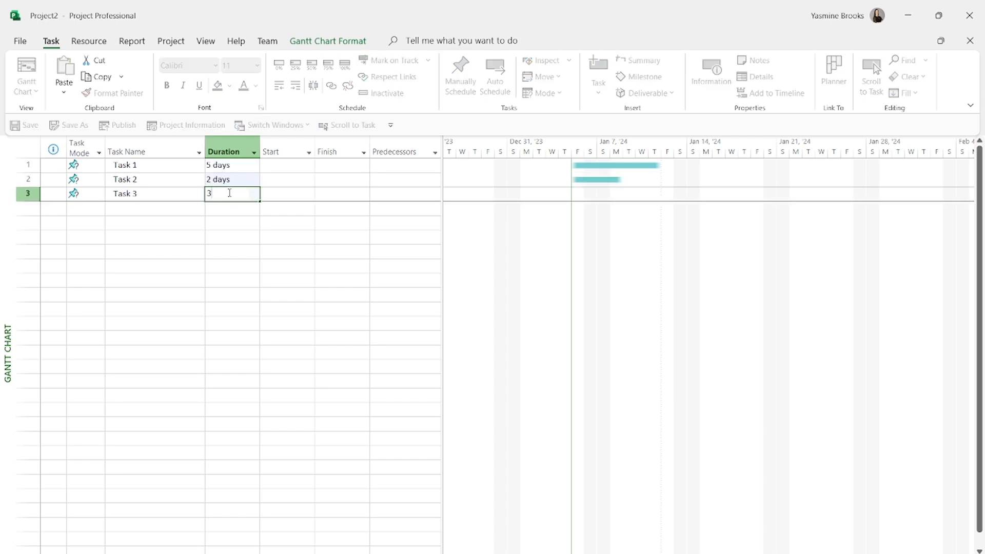
left_click(198, 210)
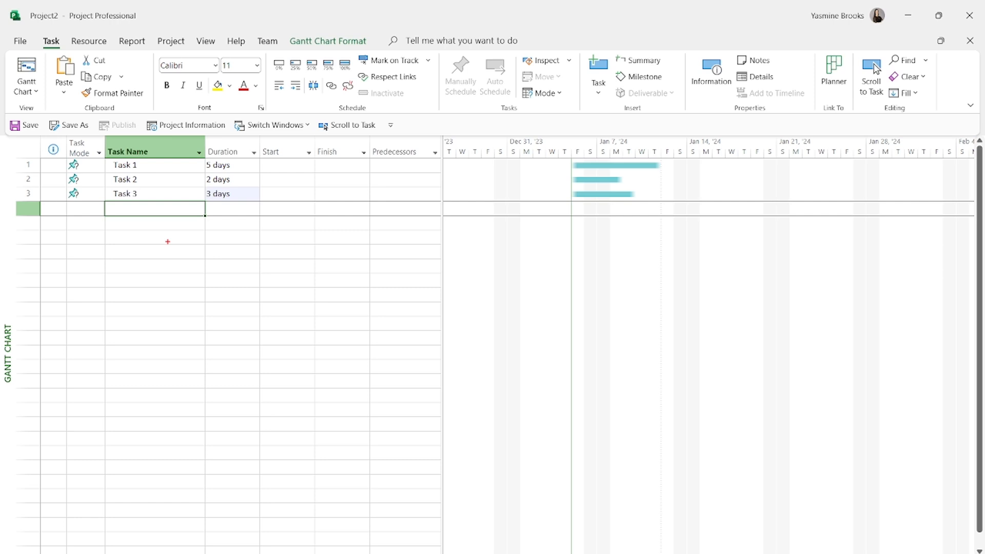
left_click_drag(564, 155, 680, 208)
mouse_move(684, 174)
left_mouse_down()
mouse_move(739, 174)
mouse_move(745, 198)
left_mouse_up()
Link Task 1, Task 2 and Task 3 in sequence so each one is the predecessor of the following task
left_click(155, 165)
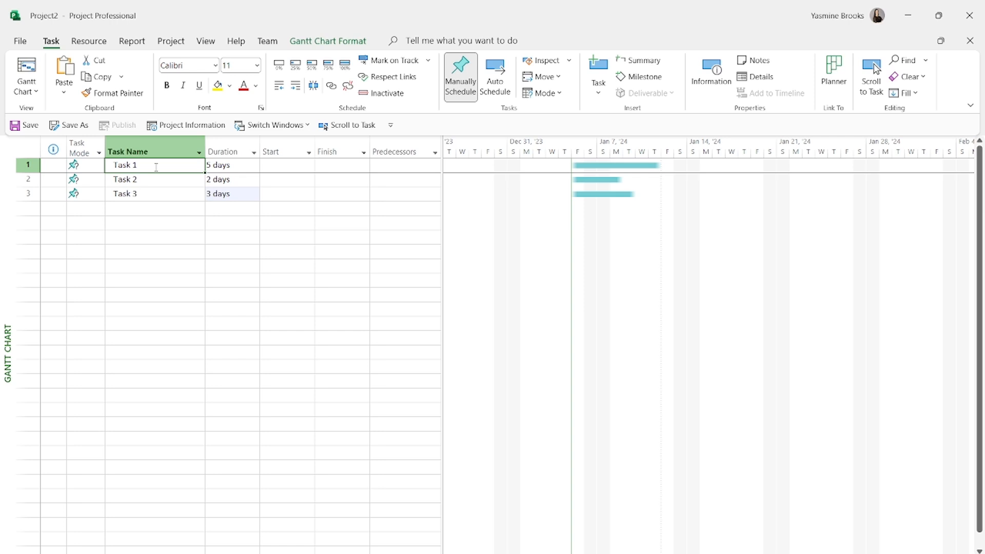
key("shift+Down")
key("shift+Down")
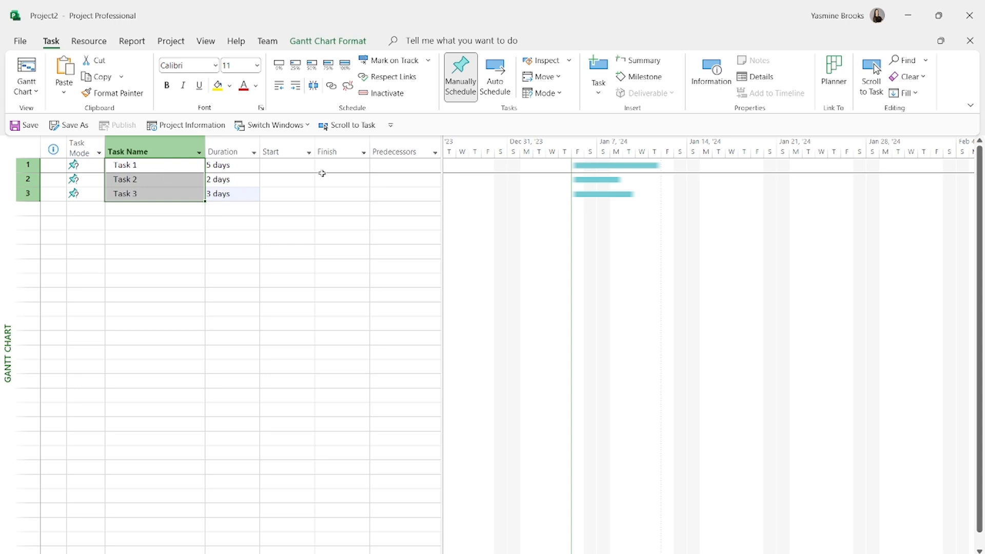
left_click_drag(323, 76, 345, 103)
left_click_drag(37, 24, 70, 57)
left_click_drag(333, 99, 335, 251)
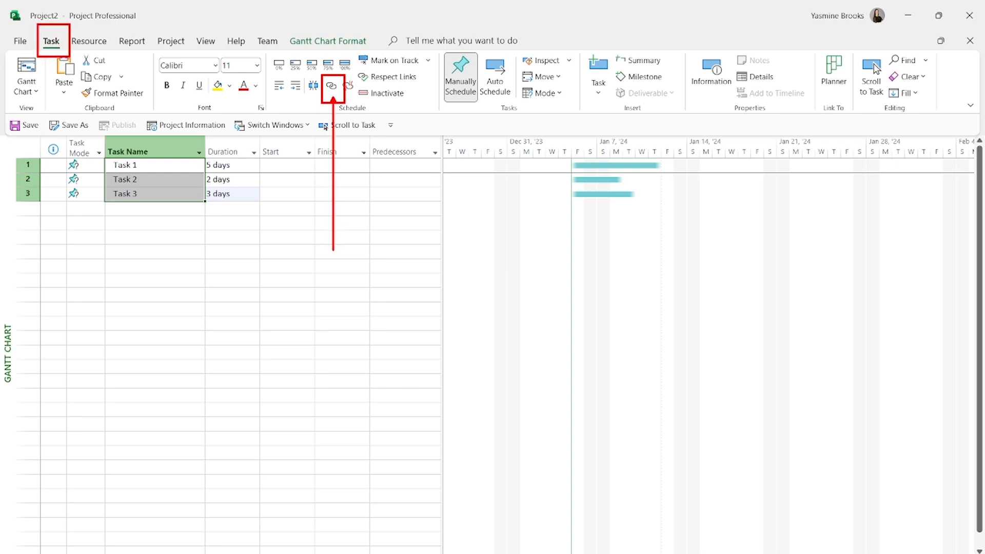
key("Escape")
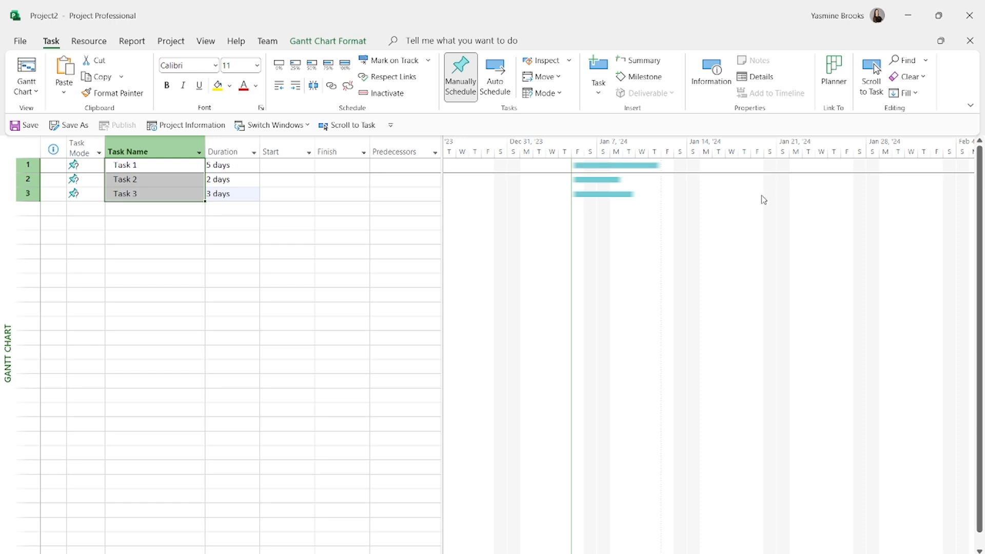
left_click(332, 87)
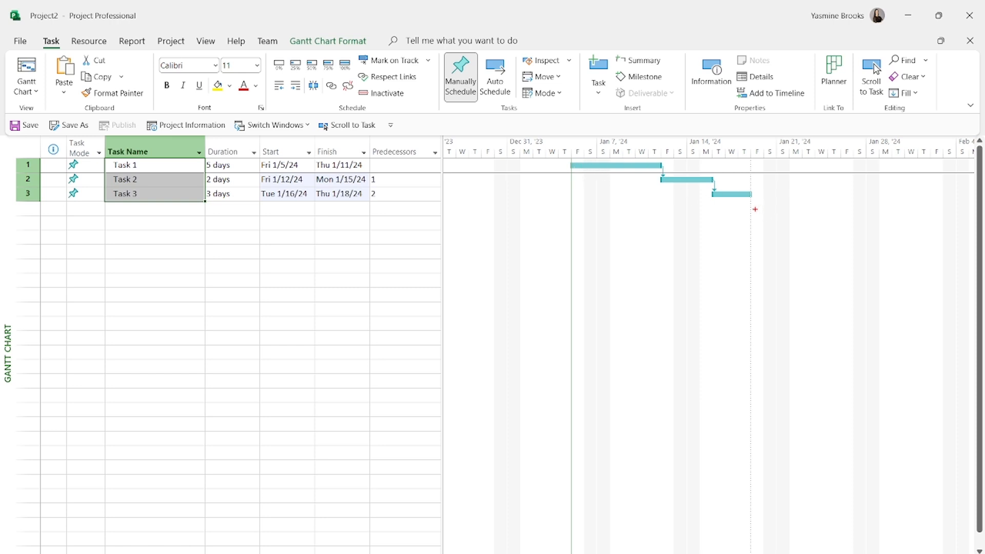
left_click_drag(612, 175, 612, 223)
left_click_drag(693, 189, 693, 240)
left_click_drag(734, 203, 734, 260)
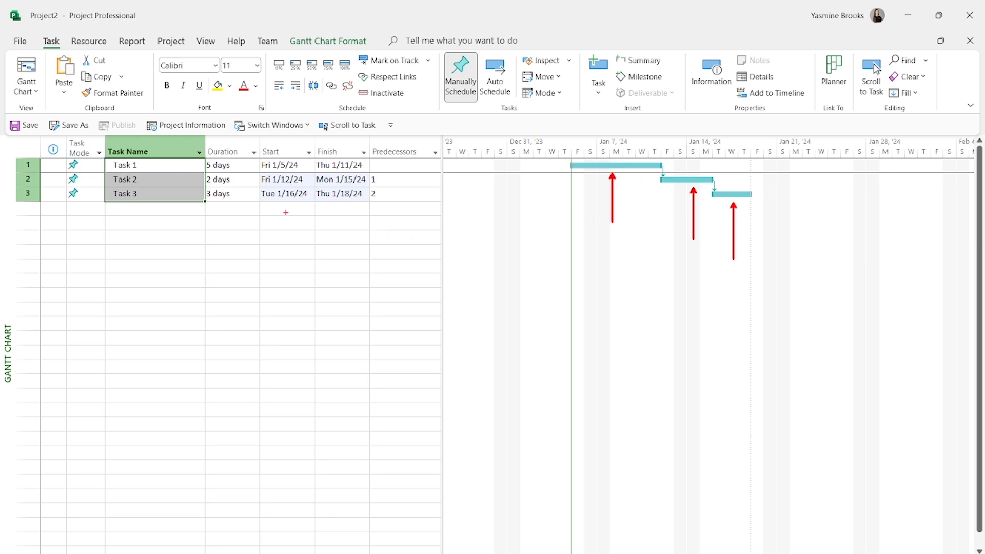
left_click_drag(282, 206, 282, 273)
left_click_drag(341, 207, 341, 272)
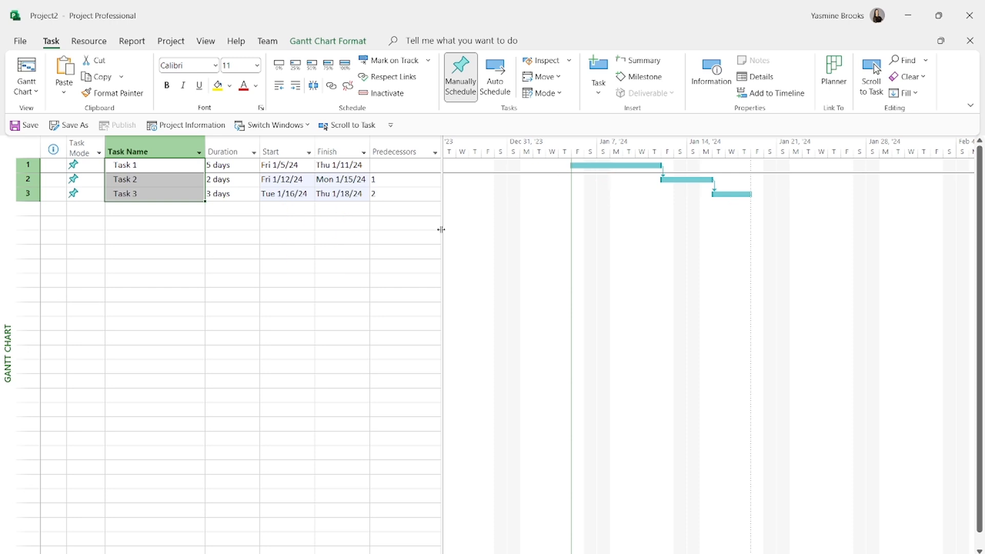
left_click_drag(585, 159, 601, 200)
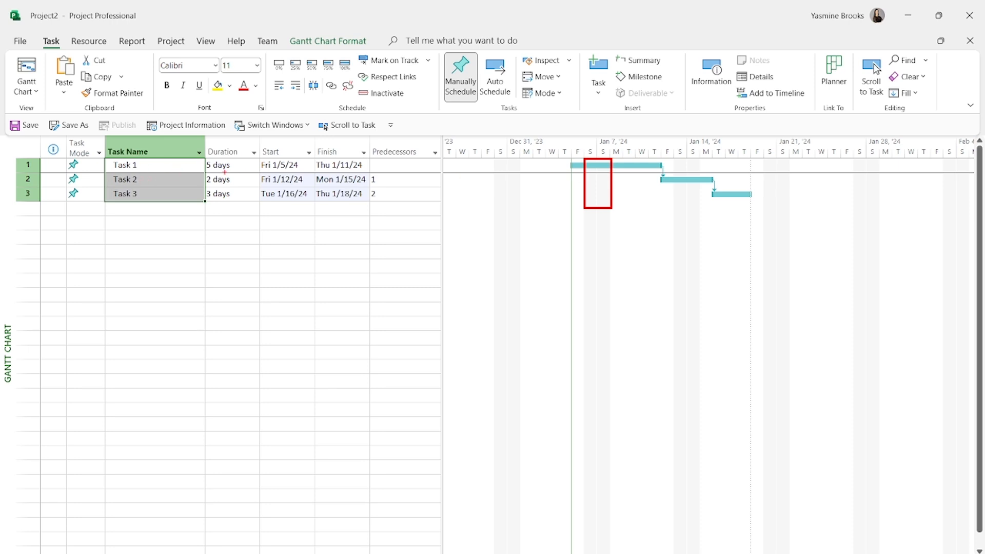
left_click_drag(577, 172, 578, 242)
left_click_drag(619, 174, 619, 215)
left_click_drag(631, 173, 631, 230)
mouse_move(645, 176)
left_mouse_down()
mouse_move(645, 230)
mouse_move(653, 186)
mouse_move(649, 235)
left_mouse_up()
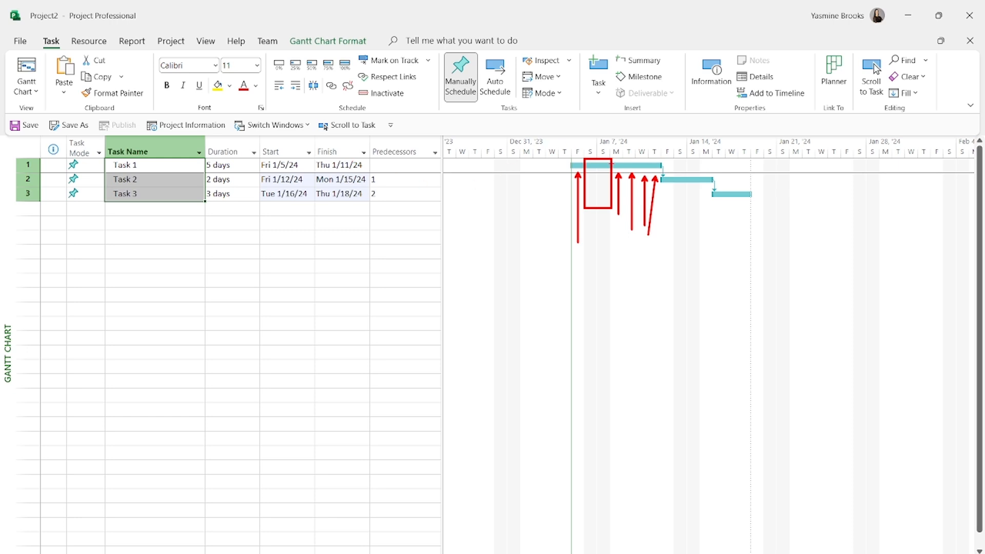
left_click_drag(592, 161, 585, 196)
left_click_drag(604, 162, 595, 207)
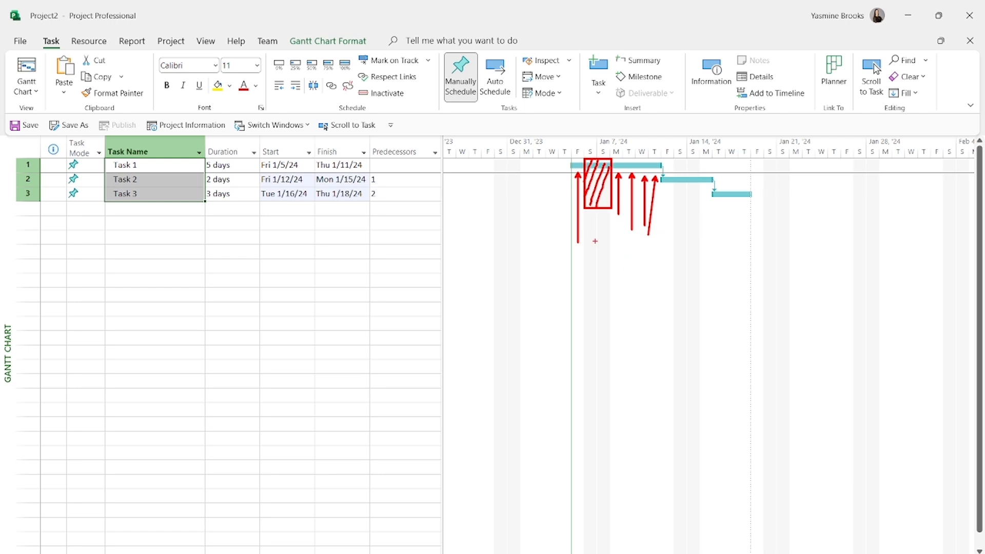
key("Escape")
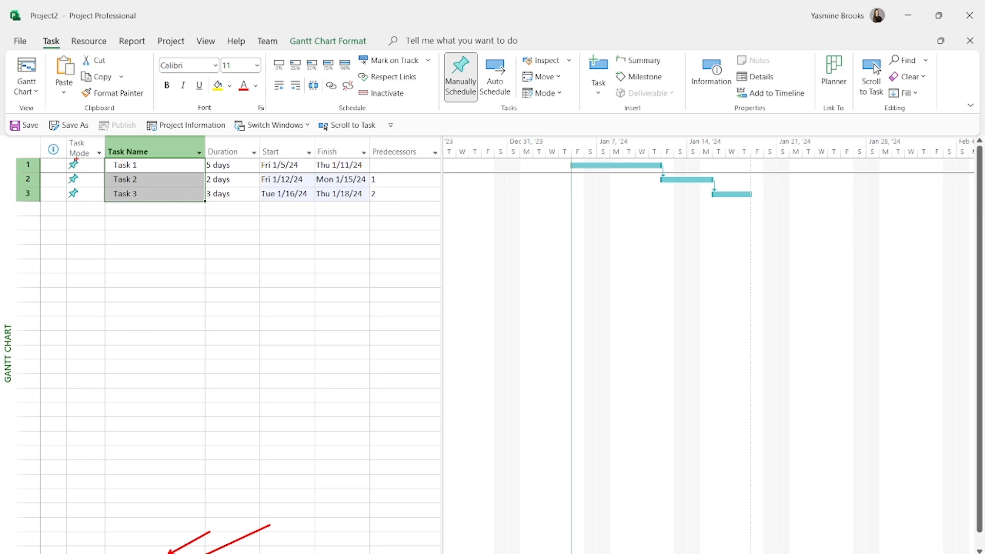
left_click_drag(66, 135, 134, 281)
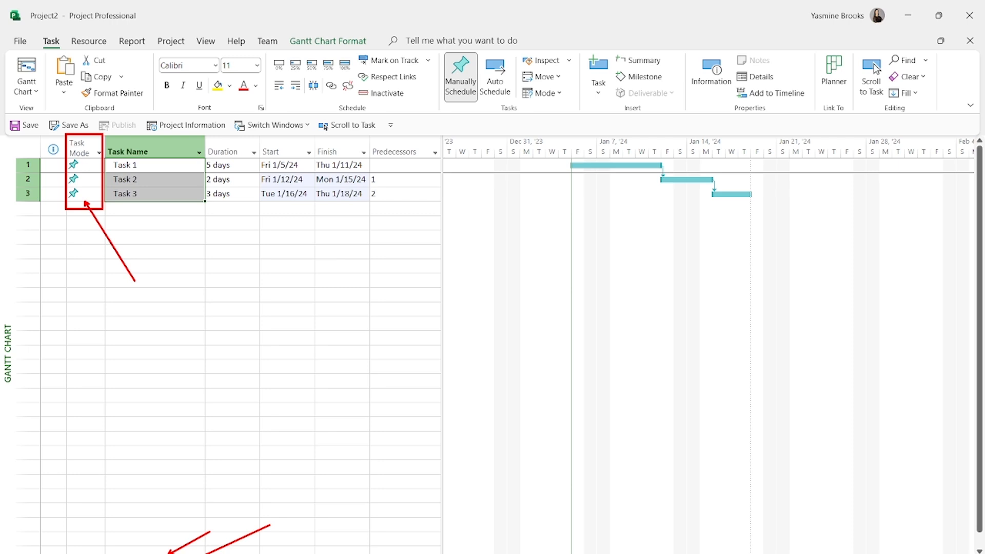
key("Escape")
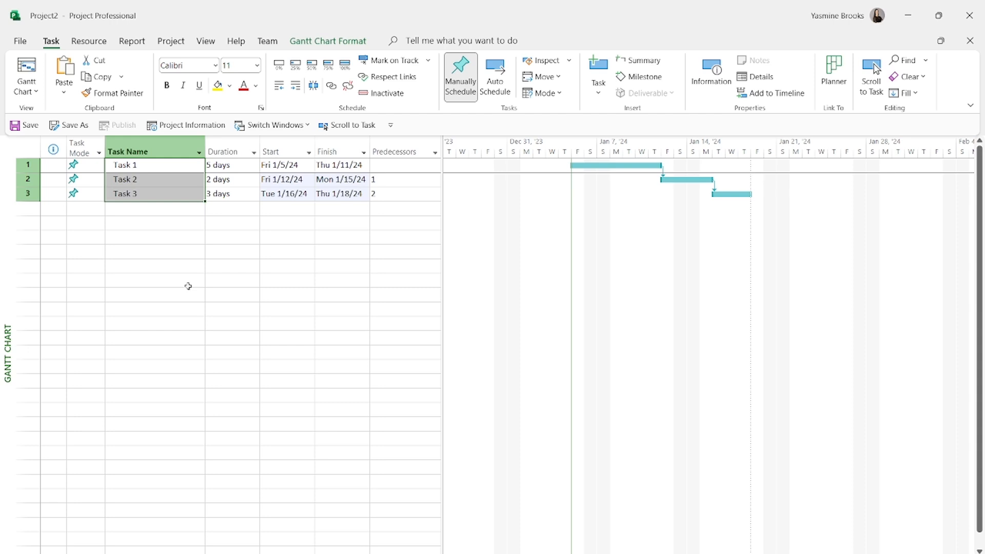
Set Task 1's duration to 10 days
left_click(233, 165)
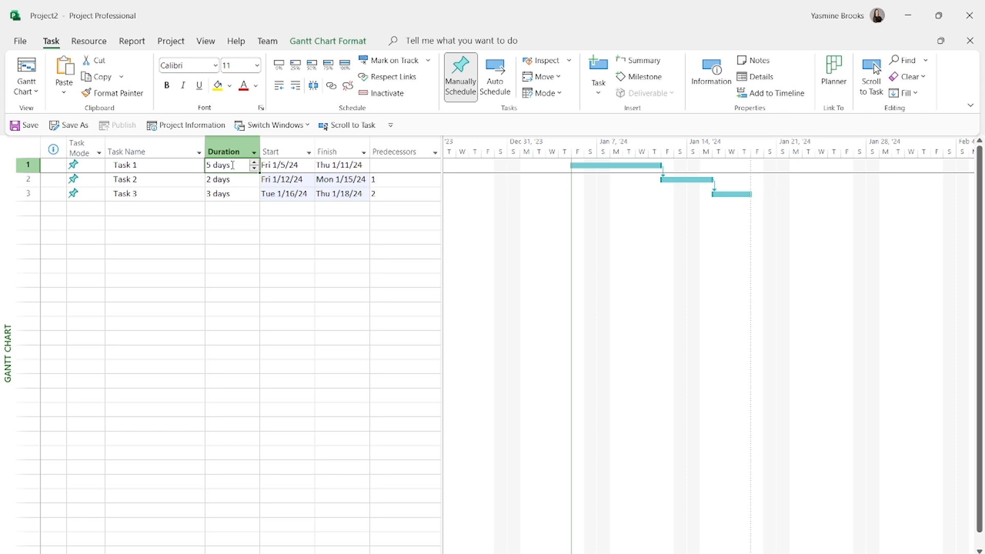
left_click(233, 165)
double_click(233, 164)
type("10")
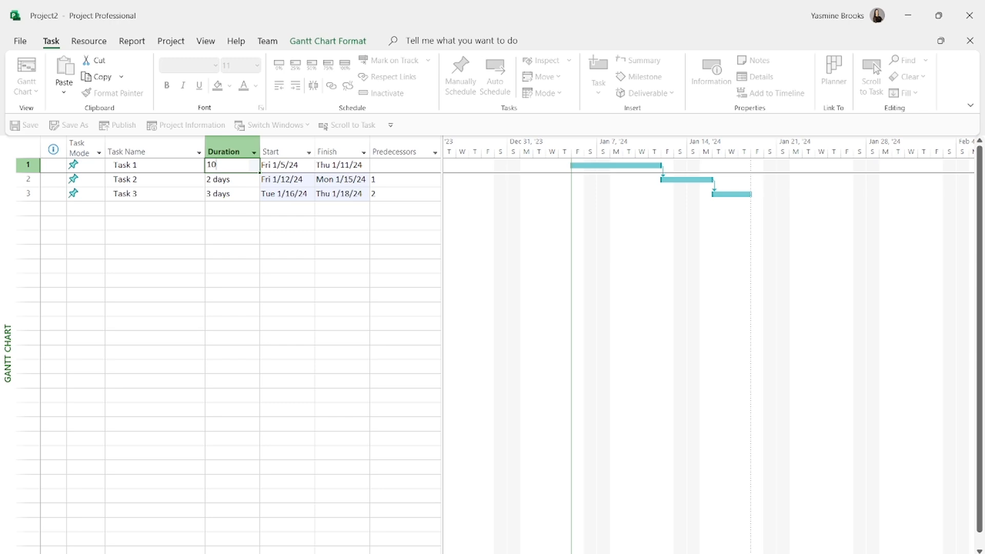
key("Return")
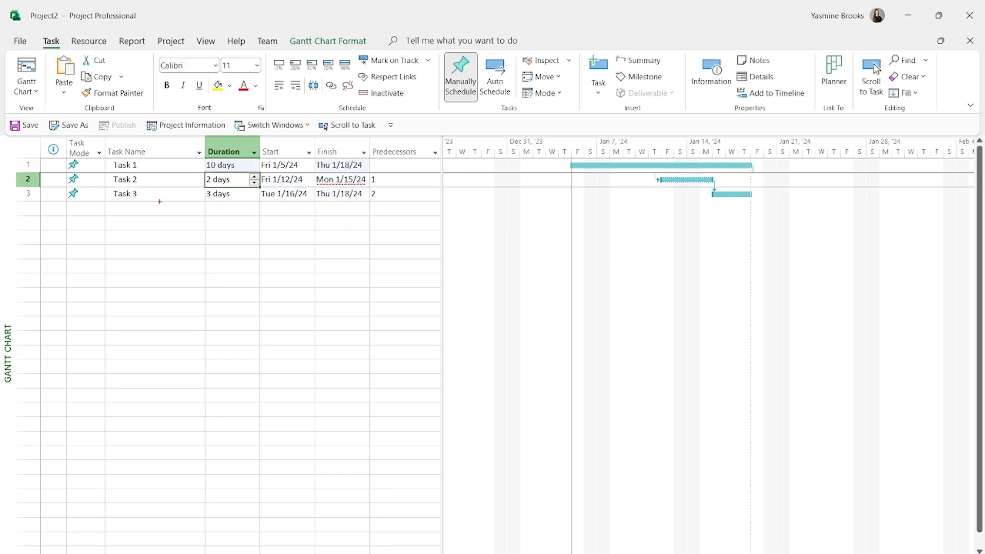
left_click_drag(65, 158, 150, 270)
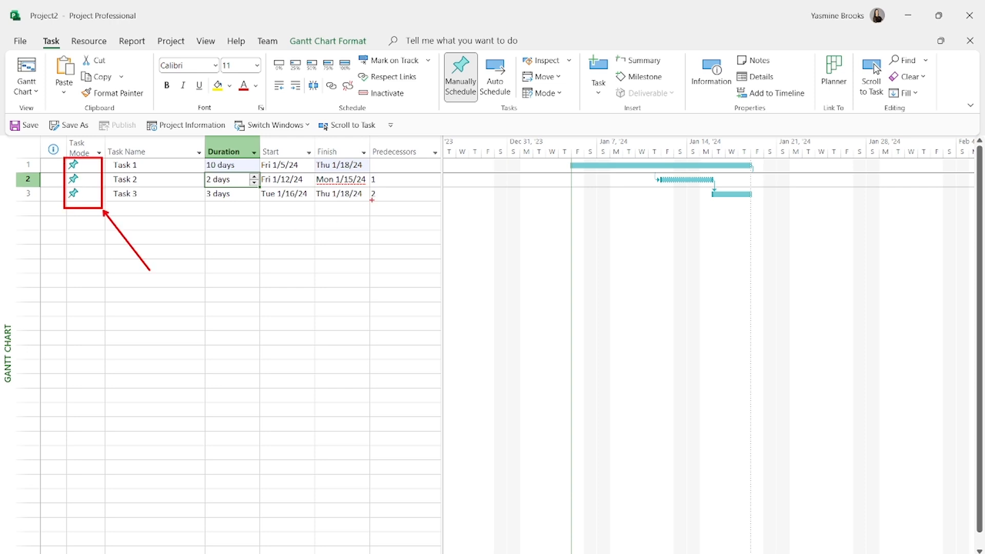
left_click_drag(362, 189, 402, 290)
left_click_drag(337, 187, 355, 298)
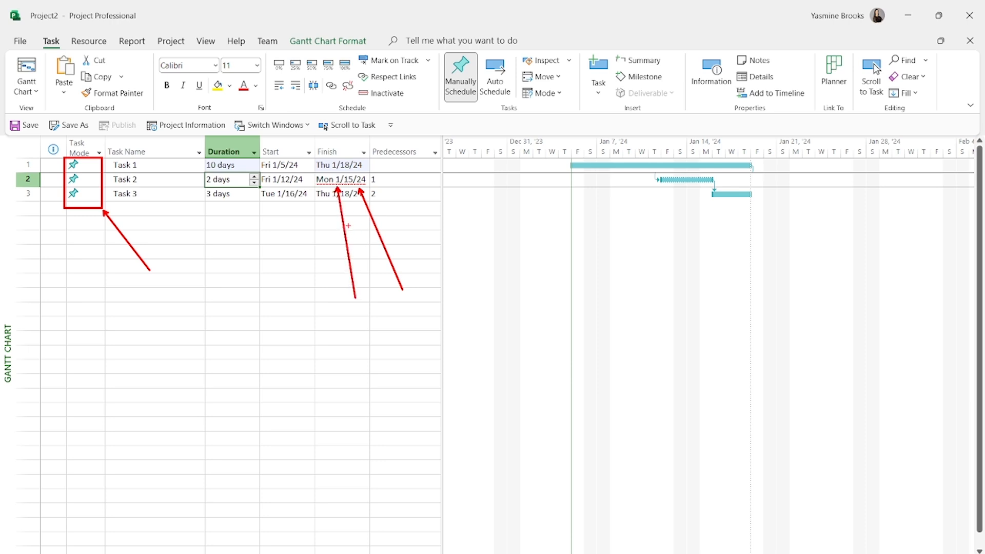
left_click_drag(318, 188, 369, 188)
mouse_move(688, 196)
left_mouse_down()
mouse_move(652, 283)
mouse_move(751, 287)
mouse_move(758, 299)
left_mouse_up()
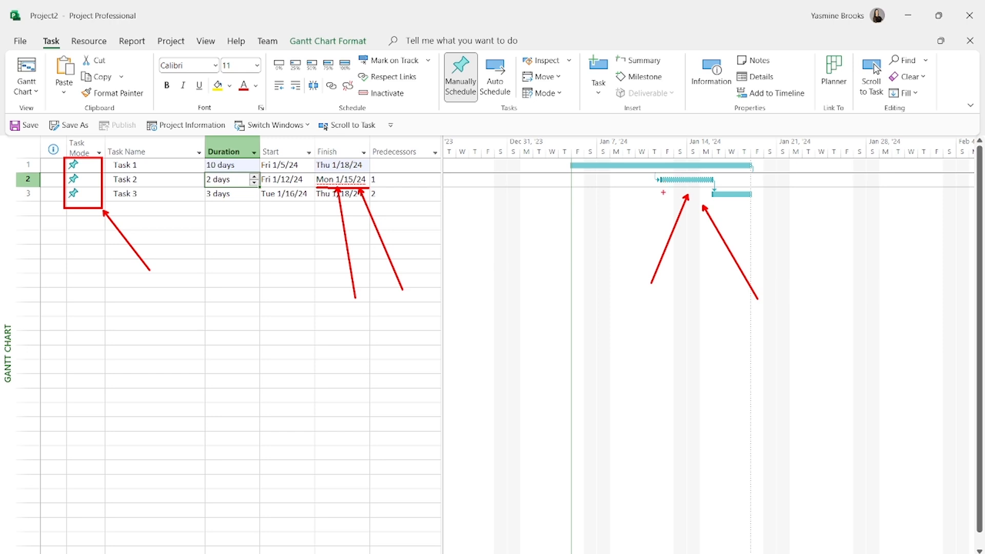
mouse_move(704, 168)
left_mouse_down()
mouse_move(657, 175)
mouse_move(691, 188)
mouse_move(718, 177)
mouse_move(677, 172)
left_mouse_up()
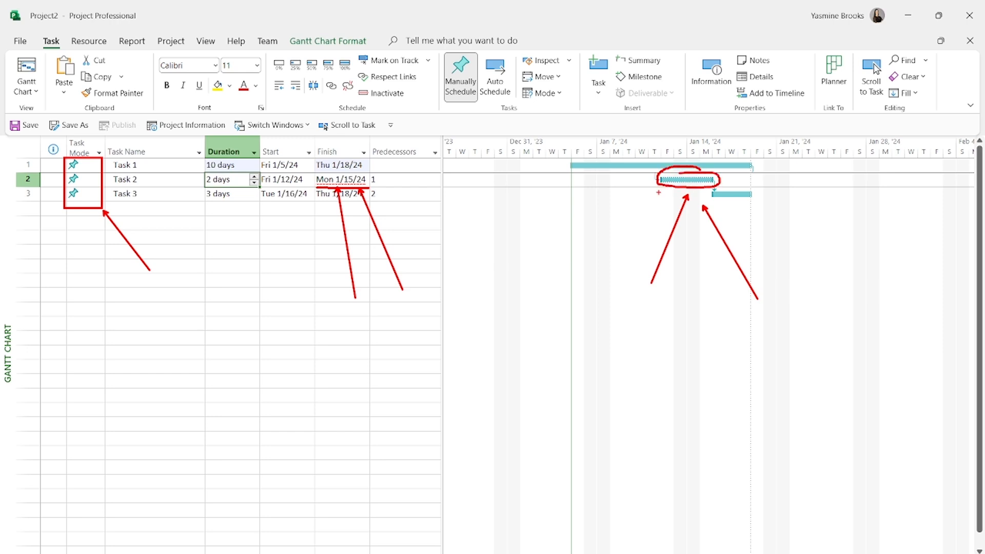
key("Escape")
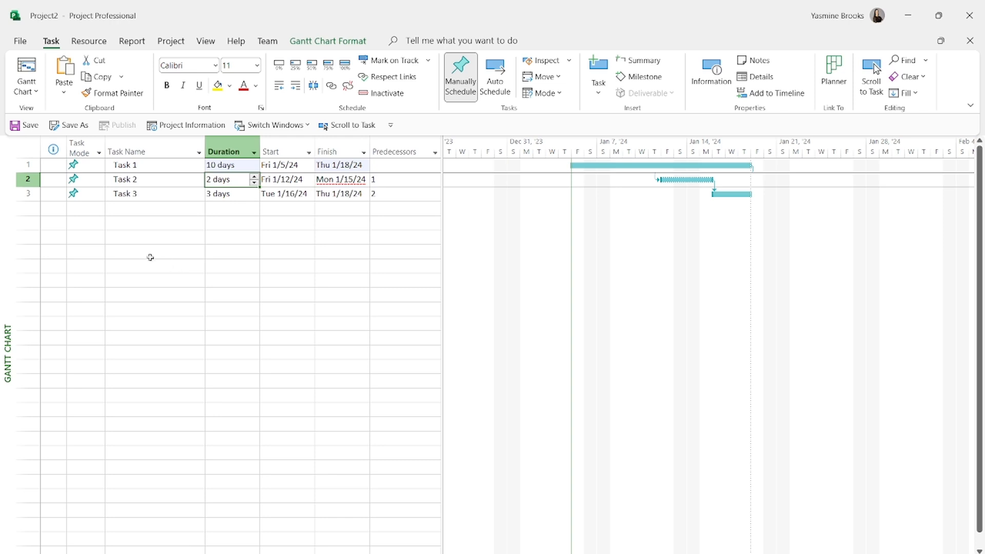
left_click_drag(41, 160, 104, 293)
left_click_drag(21, 136, 41, 158)
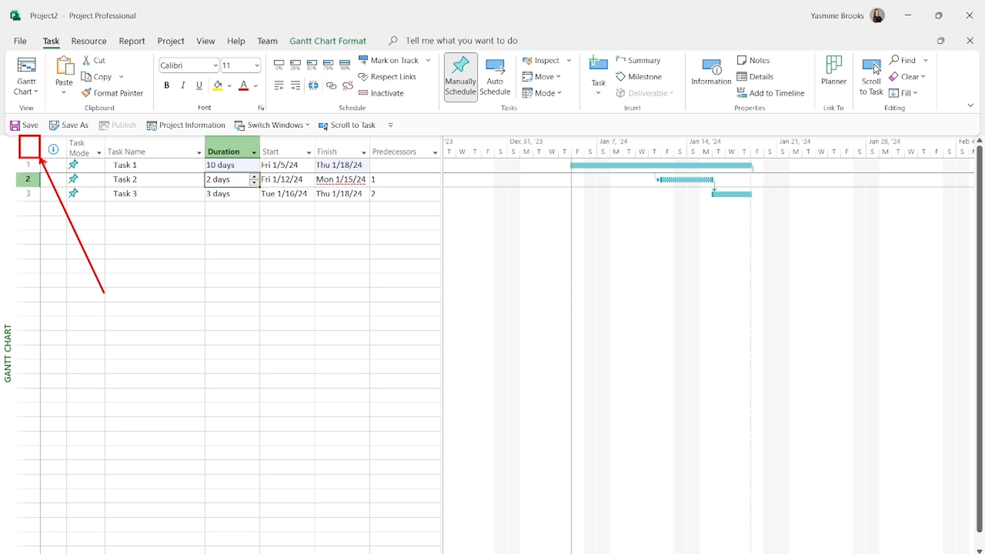
key("Escape")
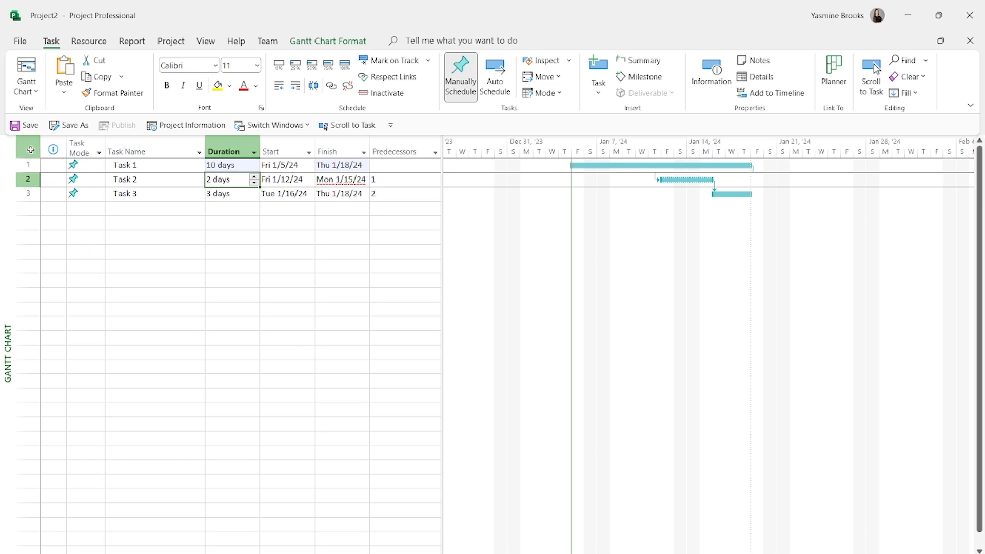
Switch all tasks in the project from manual to Auto Schedule mode
left_click(30, 148)
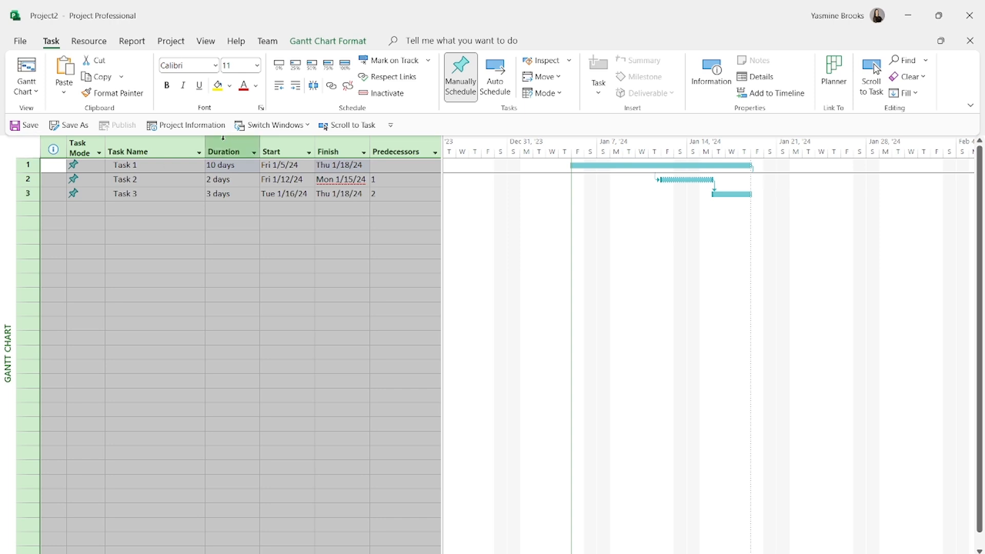
left_click_drag(37, 29, 71, 56)
left_click_drag(476, 49, 573, 166)
left_click(495, 77)
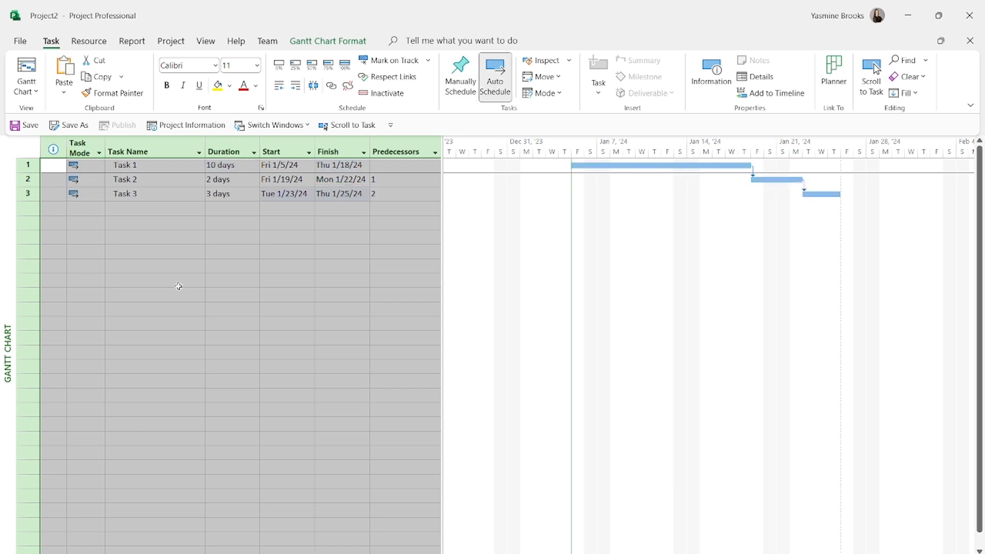
left_click(198, 294)
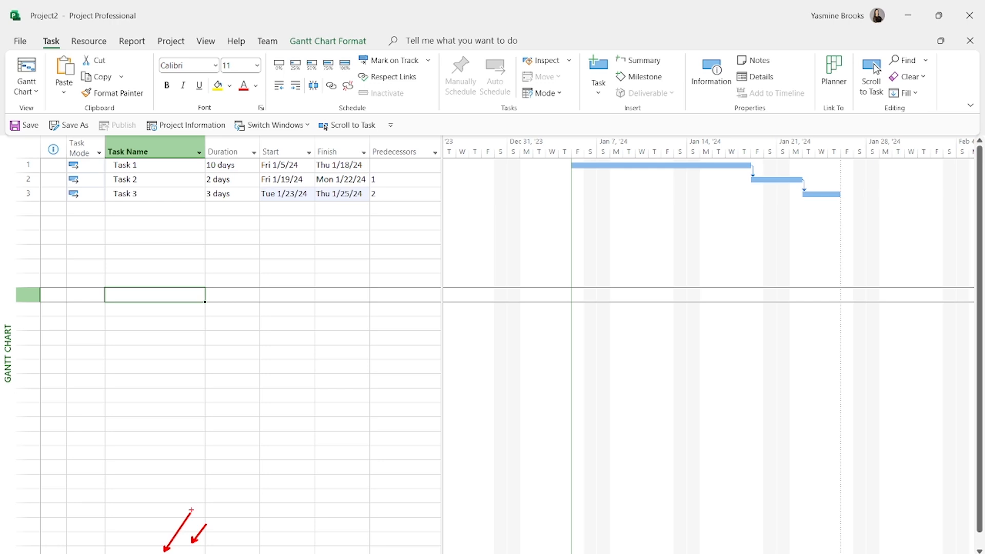
Add a new task named Task 4 in the row below Task 3
left_click(141, 207)
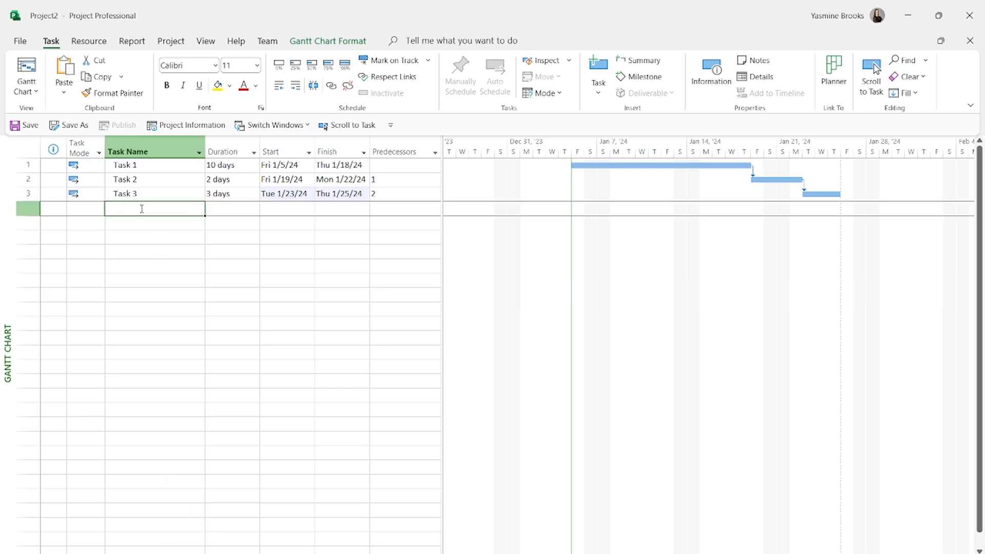
type("Task 4")
key("Return")
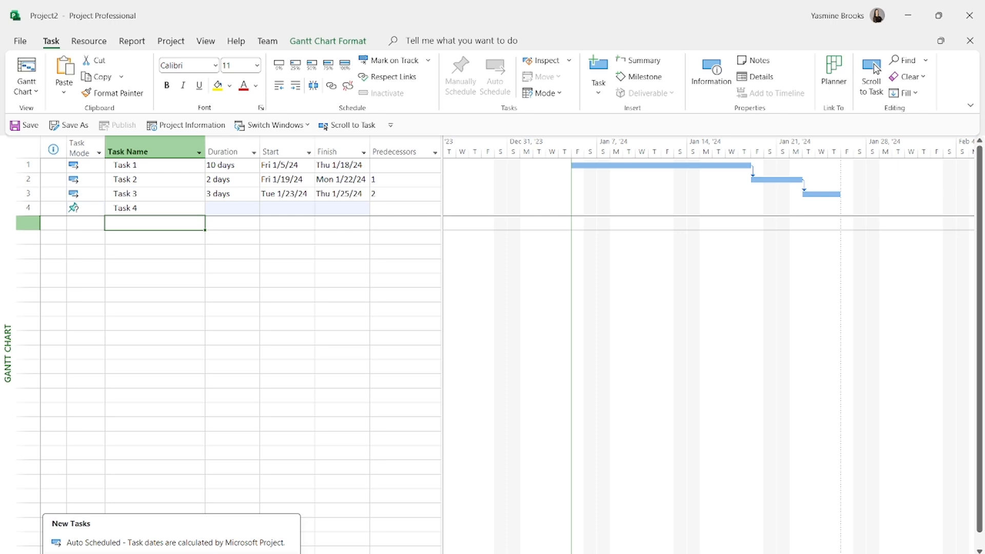
Set new tasks to be Auto Scheduled and add Task 5, leaving one empty row below Task 4
left_click(92, 545)
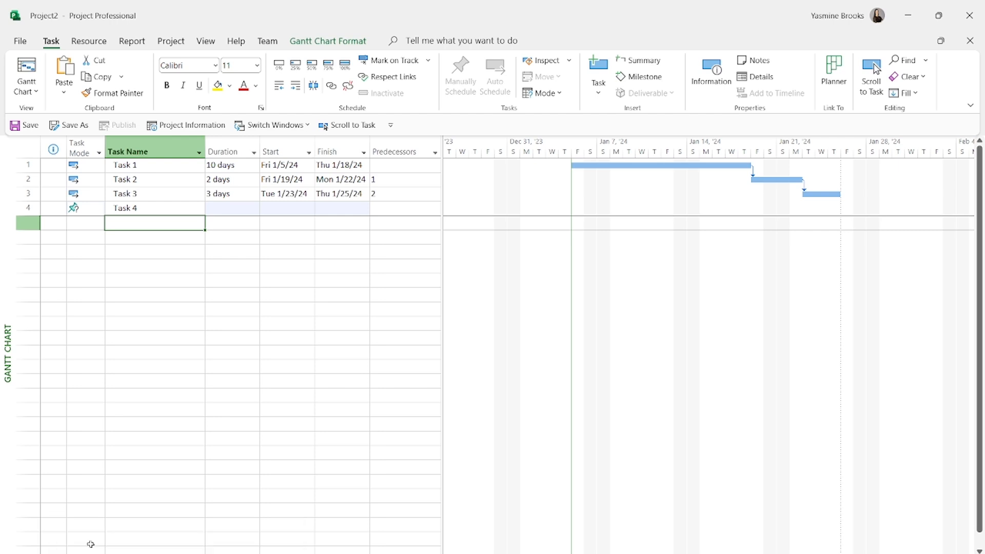
left_click(132, 239)
type("Task 5")
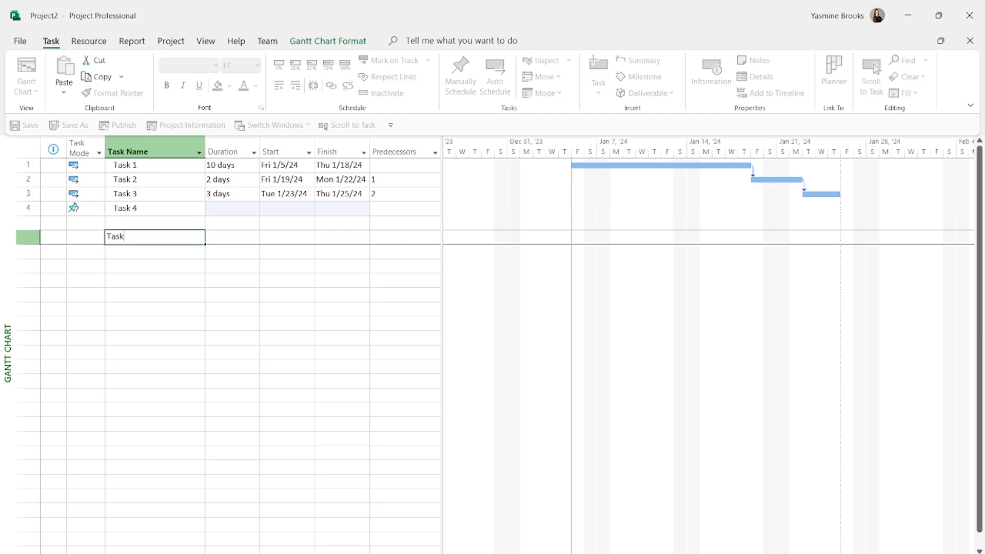
key("Return")
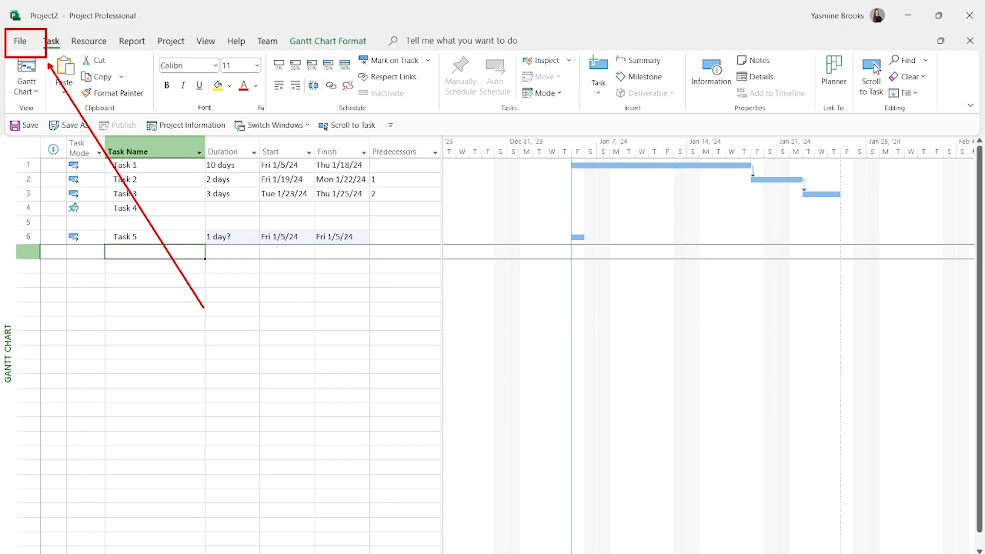
Open the Schedule settings in Project Options
left_click(23, 41)
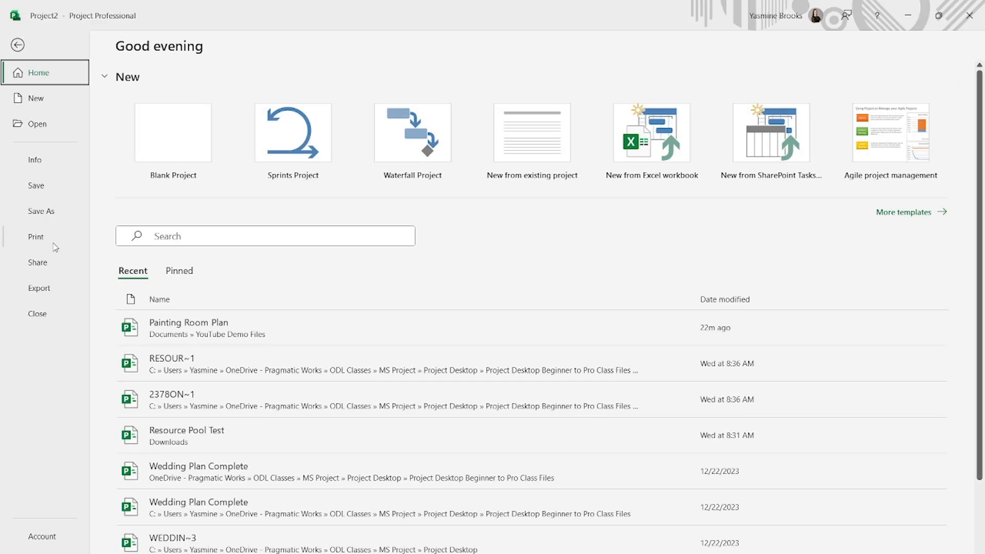
left_click(42, 553)
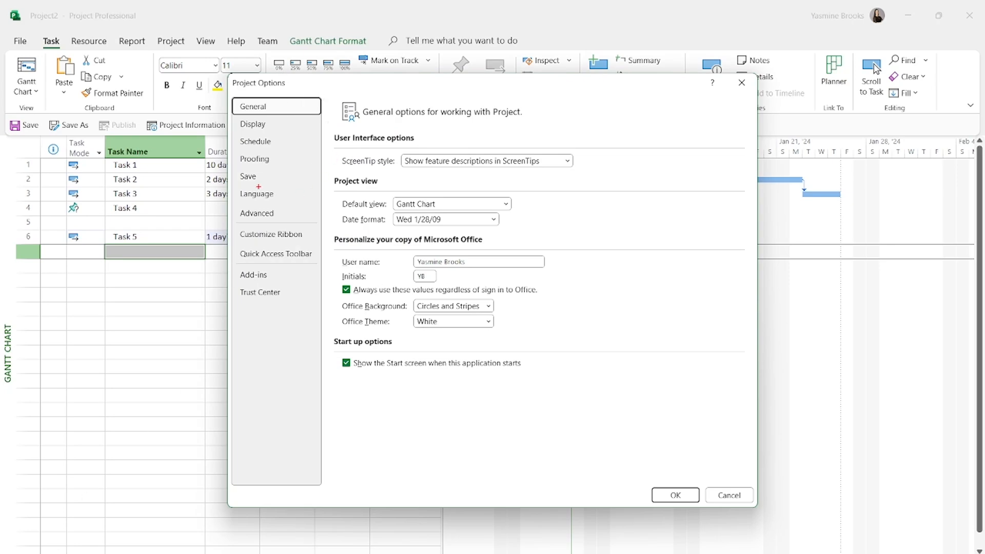
mouse_move(232, 134)
left_mouse_down()
mouse_move(300, 150)
mouse_move(355, 138)
left_mouse_up()
key("Escape")
left_click(278, 144)
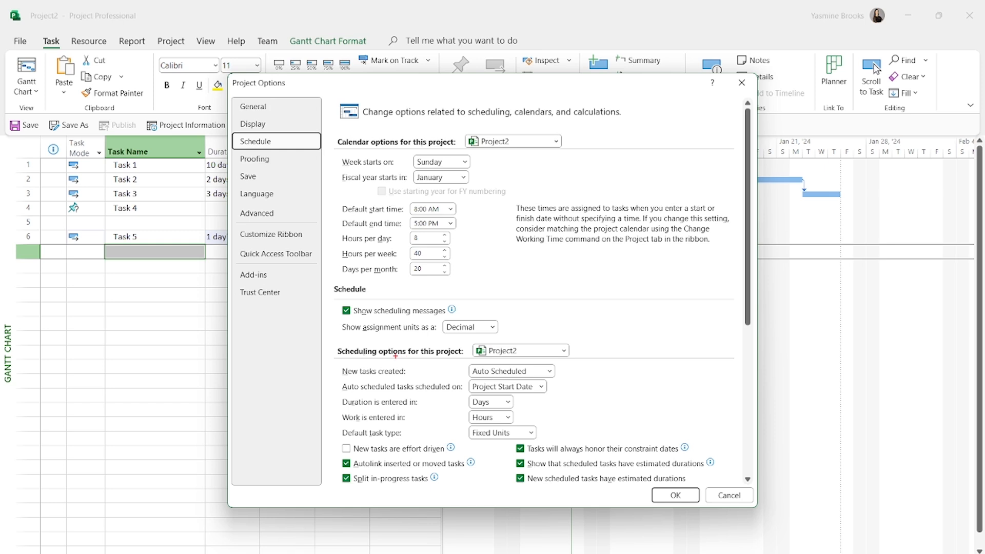
left_click_drag(340, 345, 595, 361)
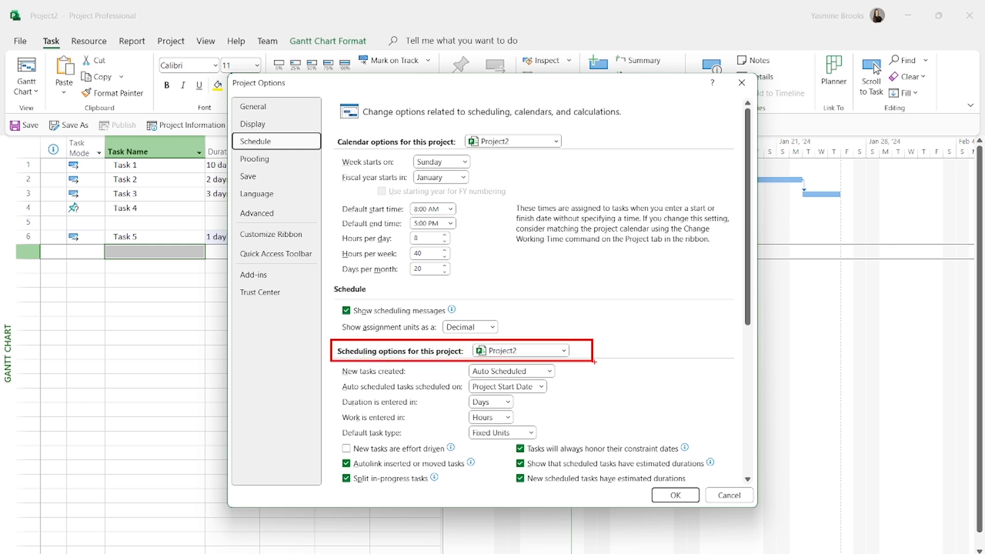
left_click_drag(338, 378, 413, 380)
left_click_drag(113, 553, 188, 469)
mouse_move(108, 534)
left_mouse_down()
mouse_move(115, 553)
mouse_move(148, 548)
left_mouse_up()
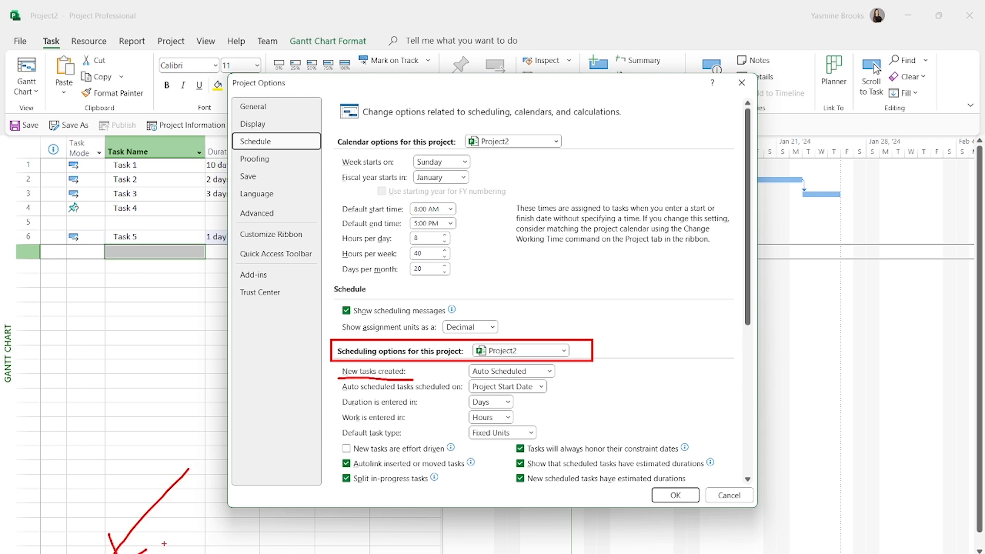
key("Escape")
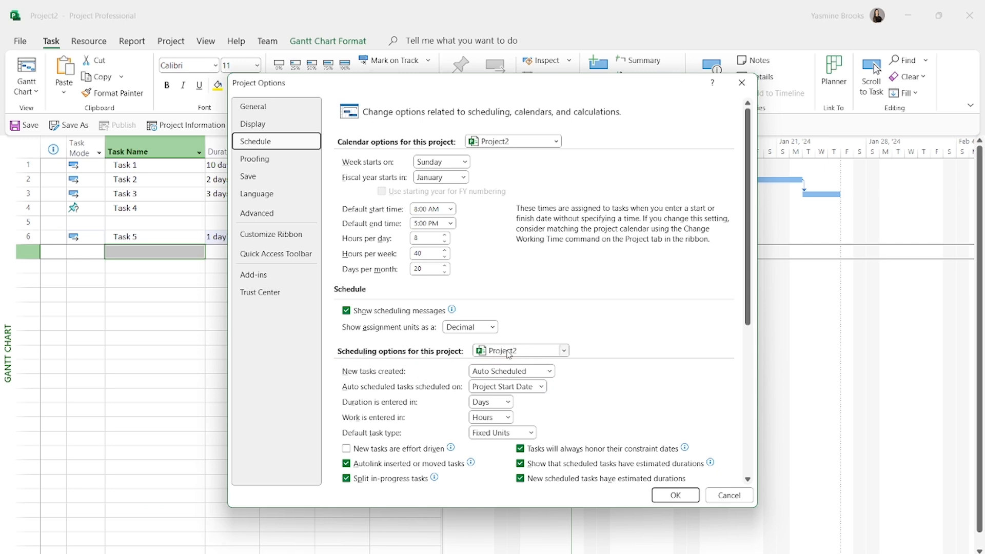
Make Auto Scheduled the default mode for newly created tasks in All New Projects and apply the options
left_click(564, 350)
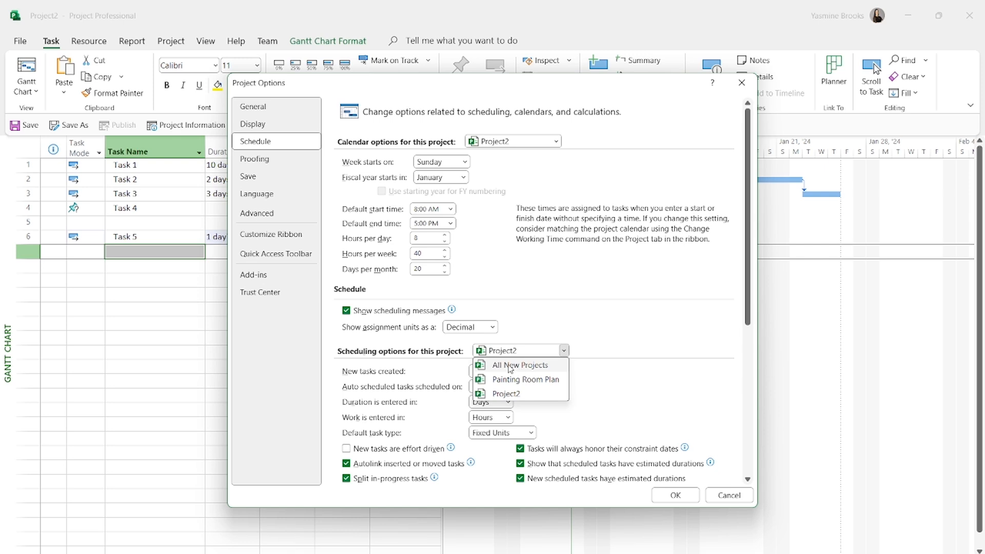
left_click(537, 369)
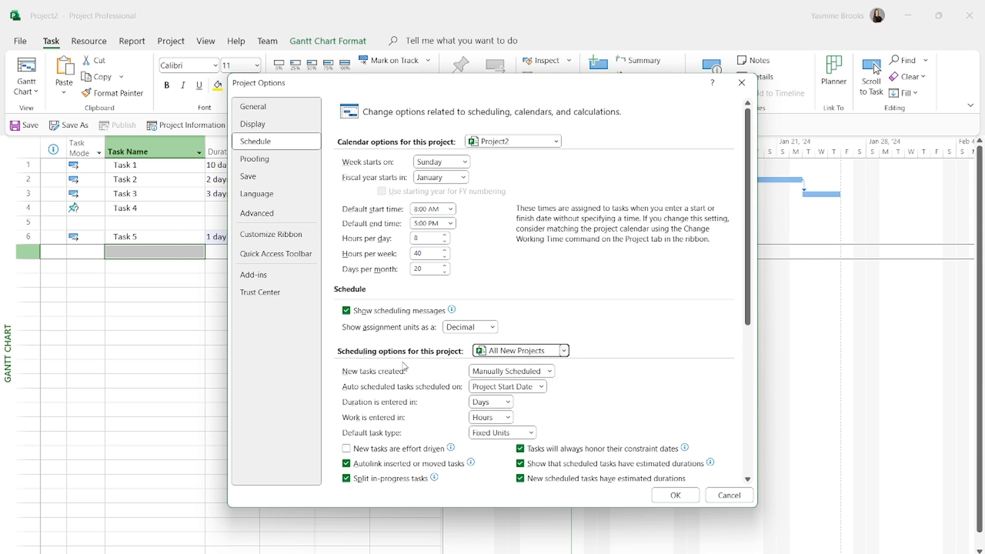
mouse_move(335, 363)
left_mouse_down()
mouse_move(511, 382)
mouse_move(634, 367)
left_mouse_up()
key("Escape")
left_click(549, 372)
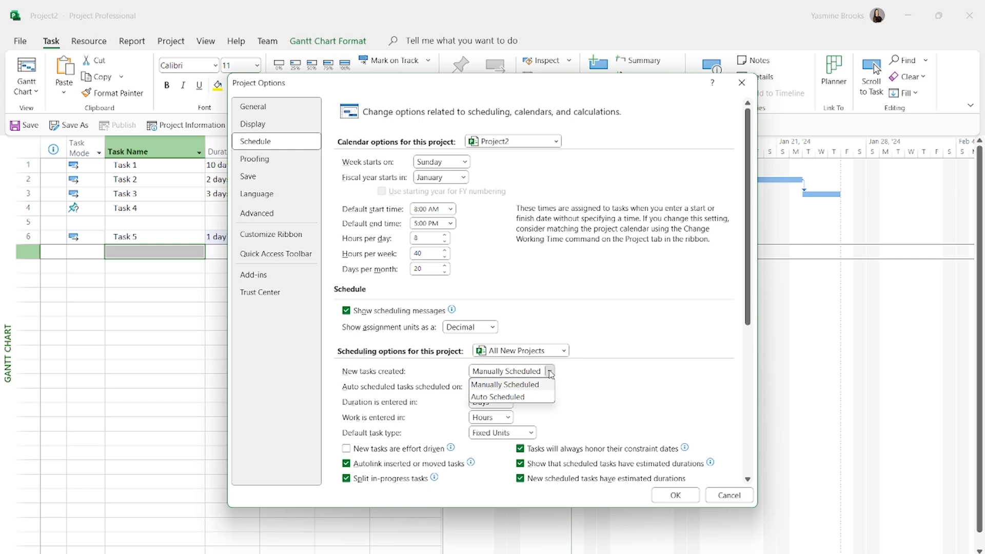
left_click(532, 397)
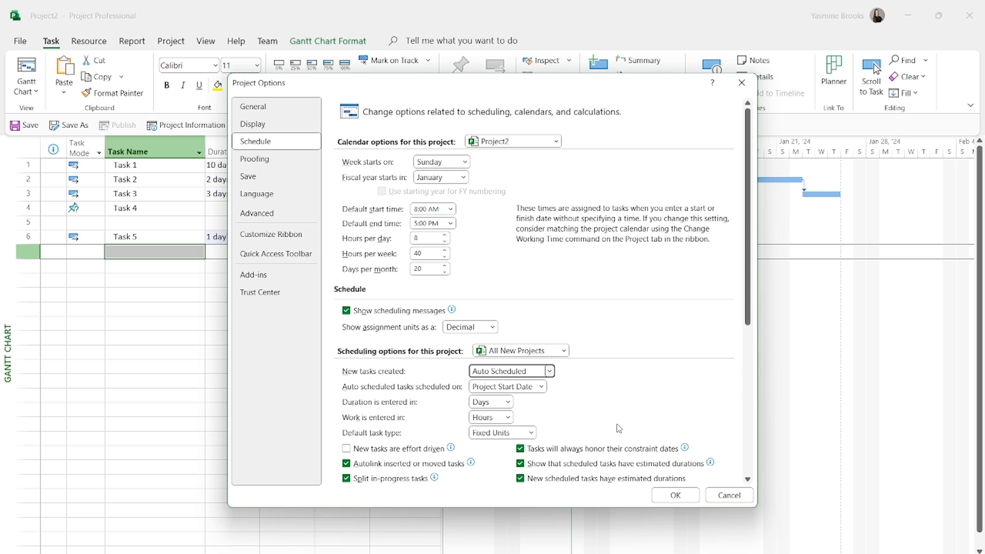
left_click(675, 496)
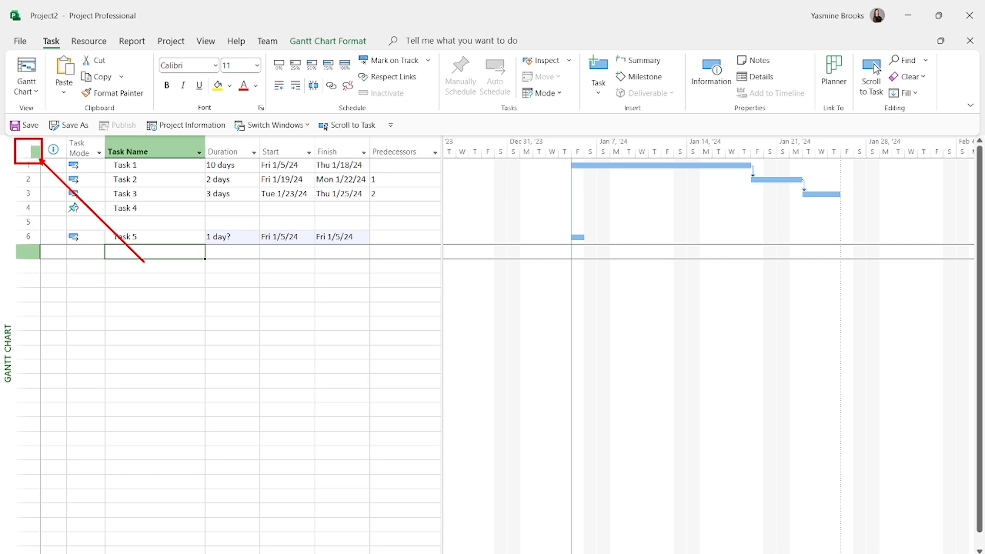
Delete all tasks from the project so the task table is empty
left_click(28, 150)
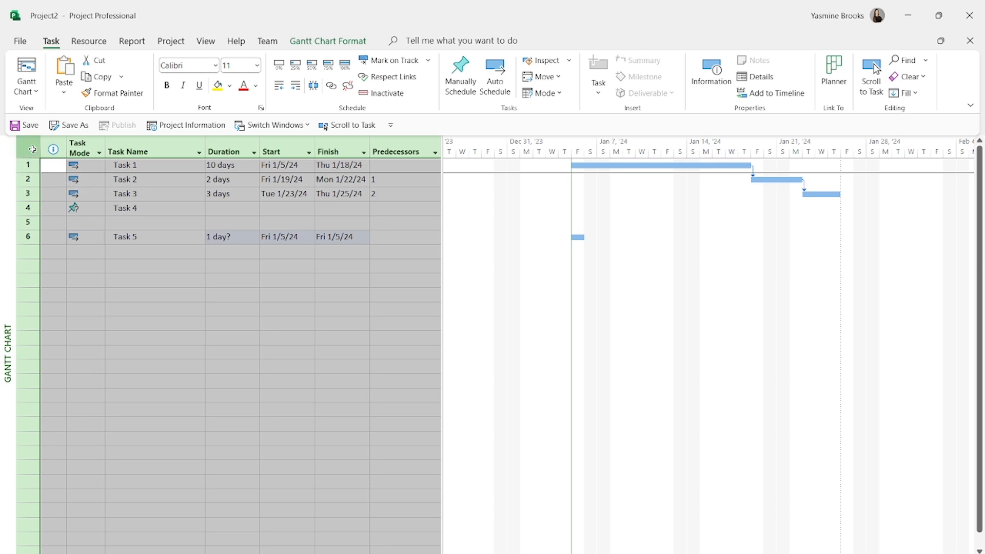
key("Delete")
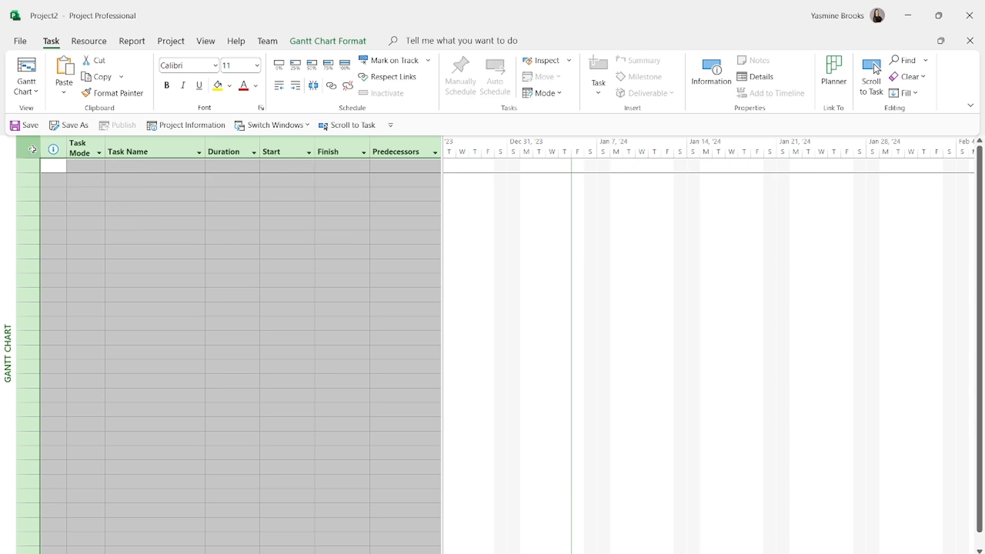
left_click(203, 220)
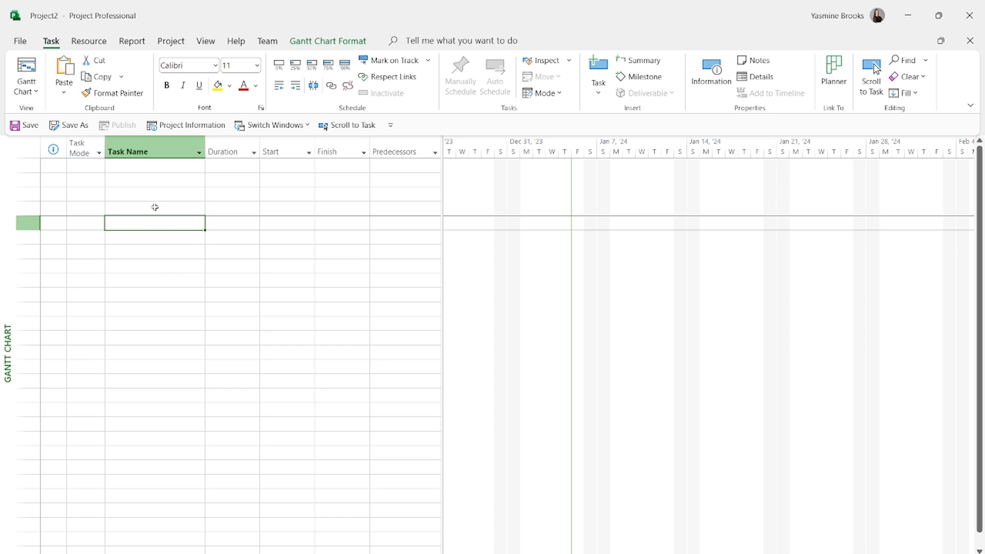
Enter the tasks "Planning" and "Search for inspiration images" in the first two rows of the task table
left_click(148, 165)
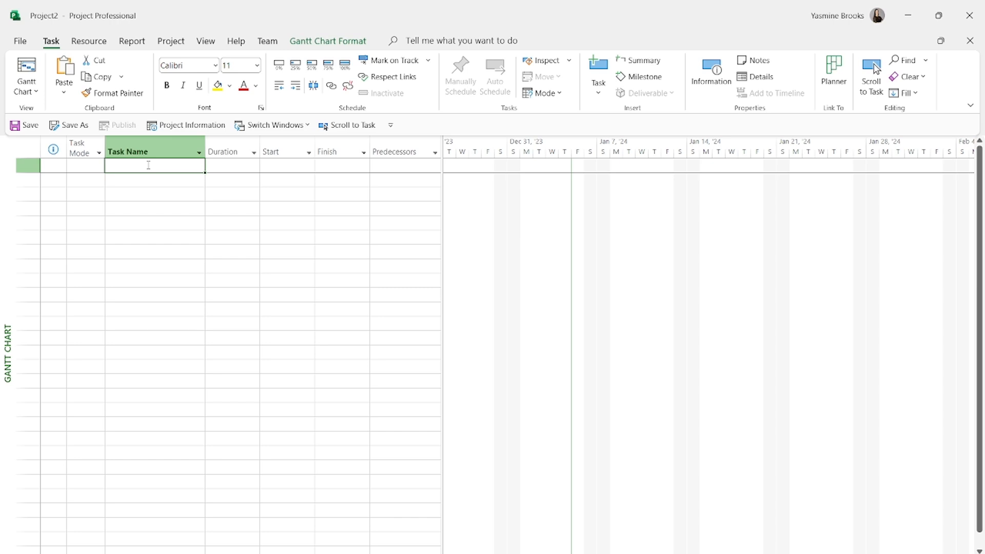
type("Pla")
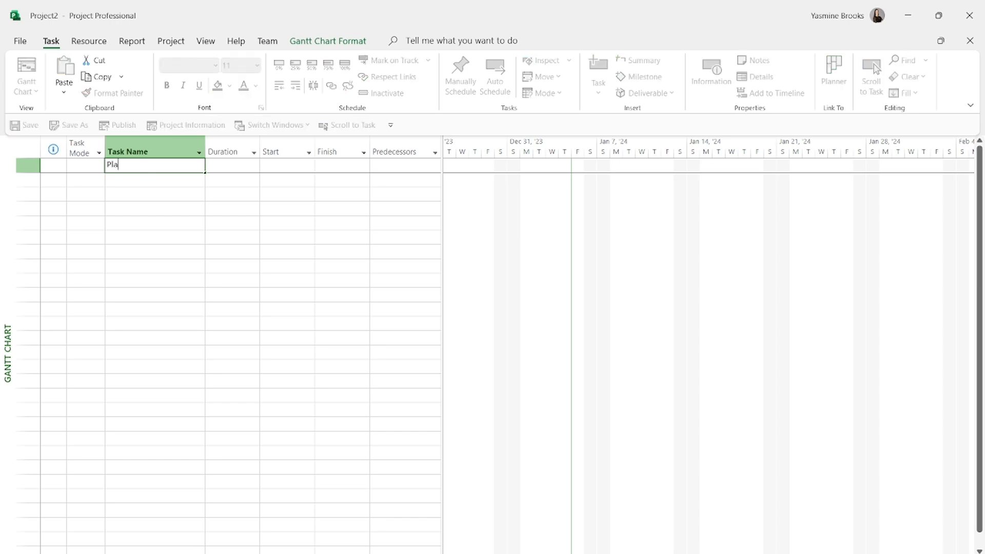
type("nning")
key("Return")
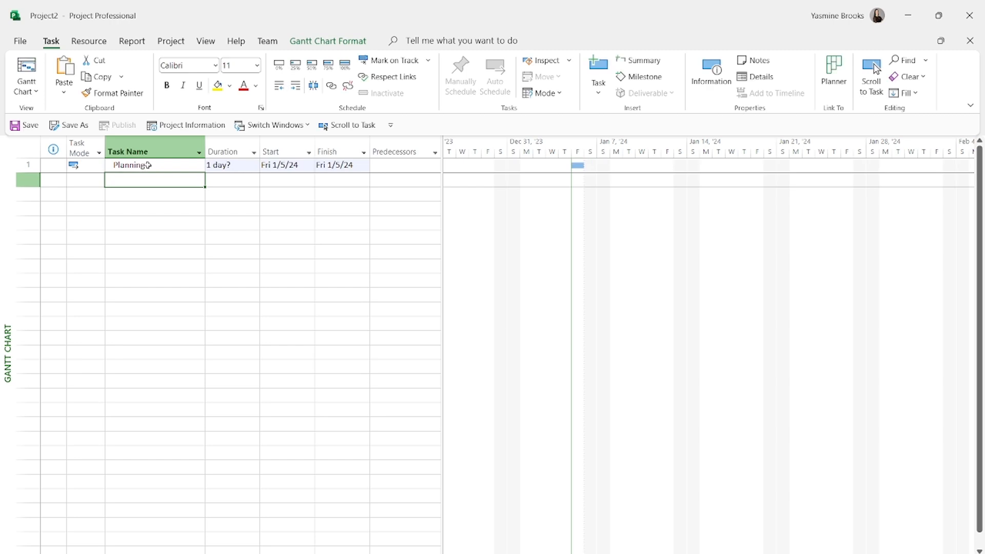
type("Sea")
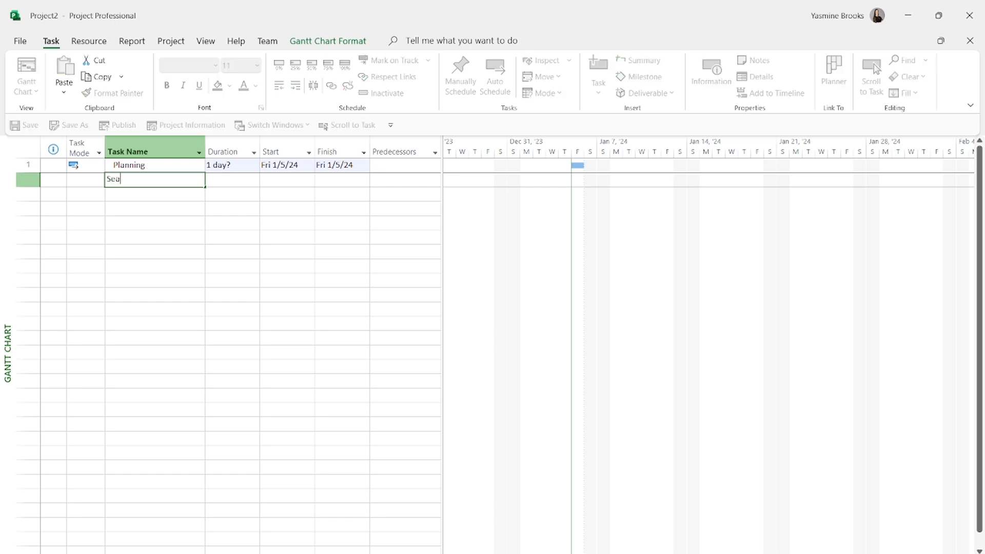
type("rch for inspiration images")
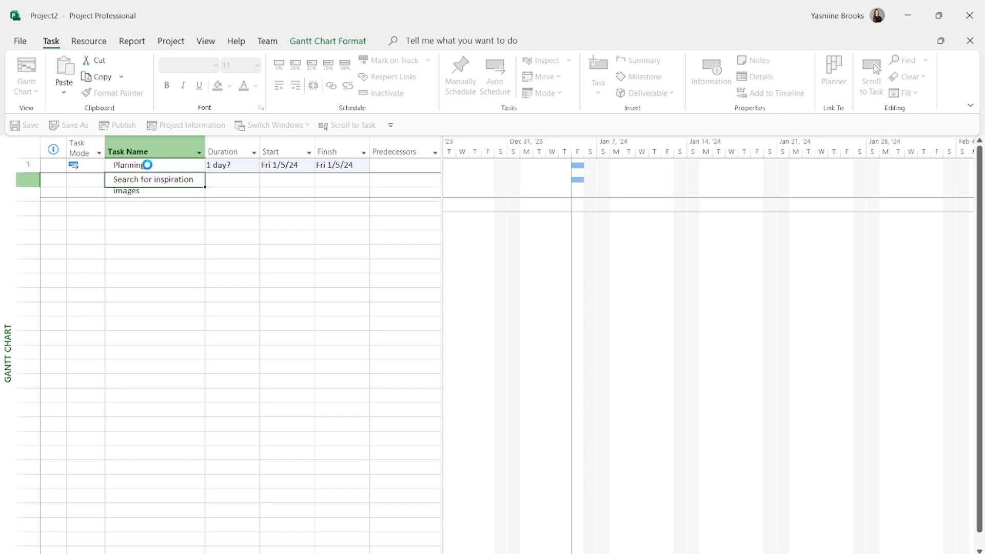
key("Return")
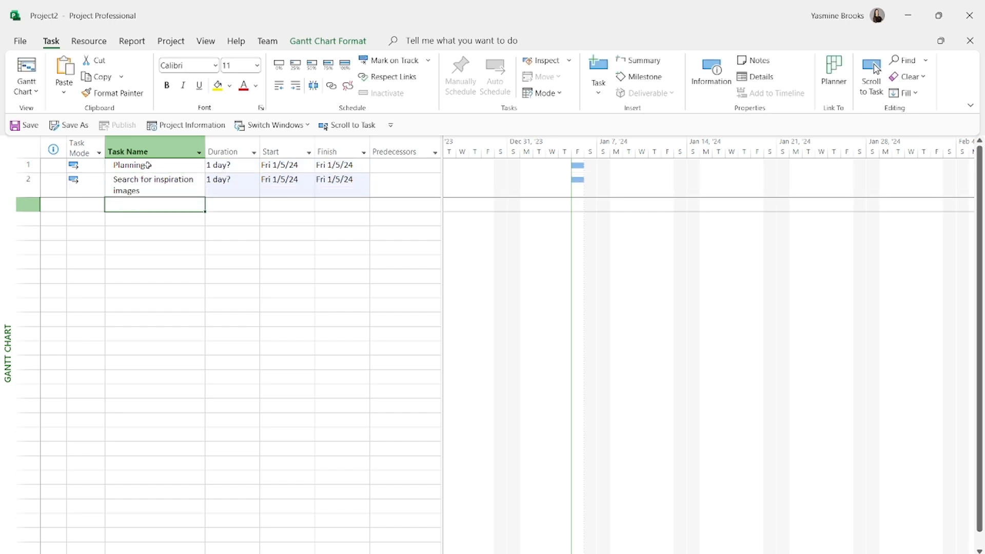
Add the tasks "Choose color" and "Purchase supplies" below the inspiration images task
type("Choose")
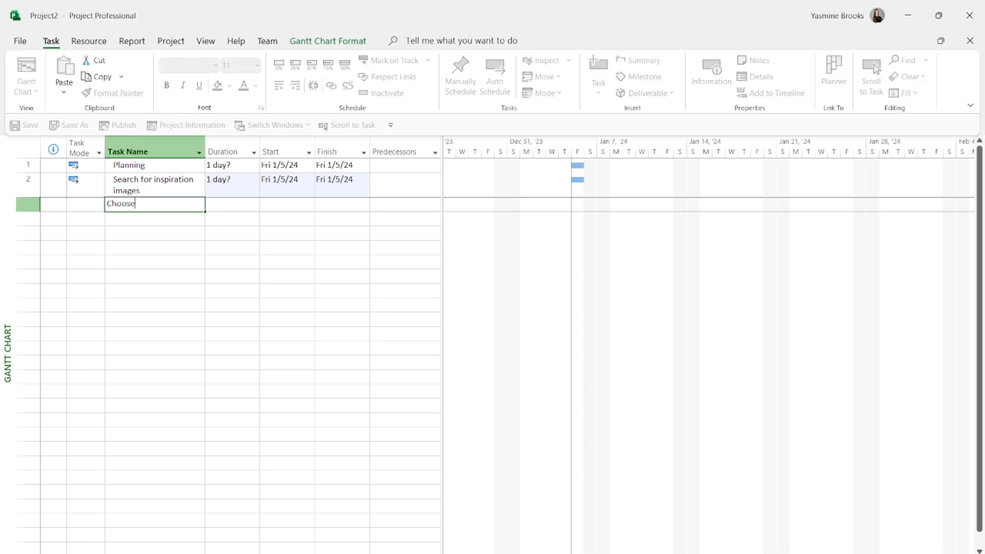
type(" color")
key("Return")
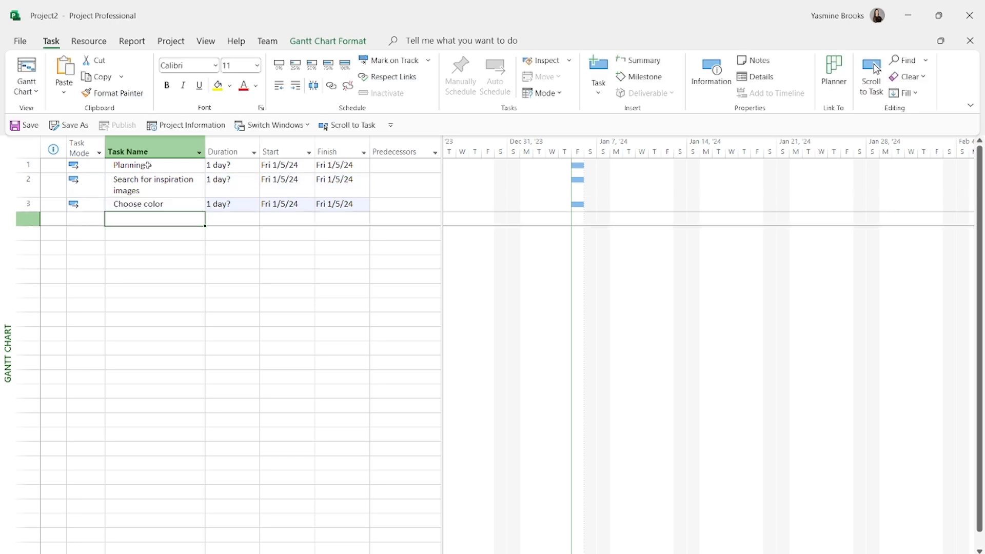
type("Purchase")
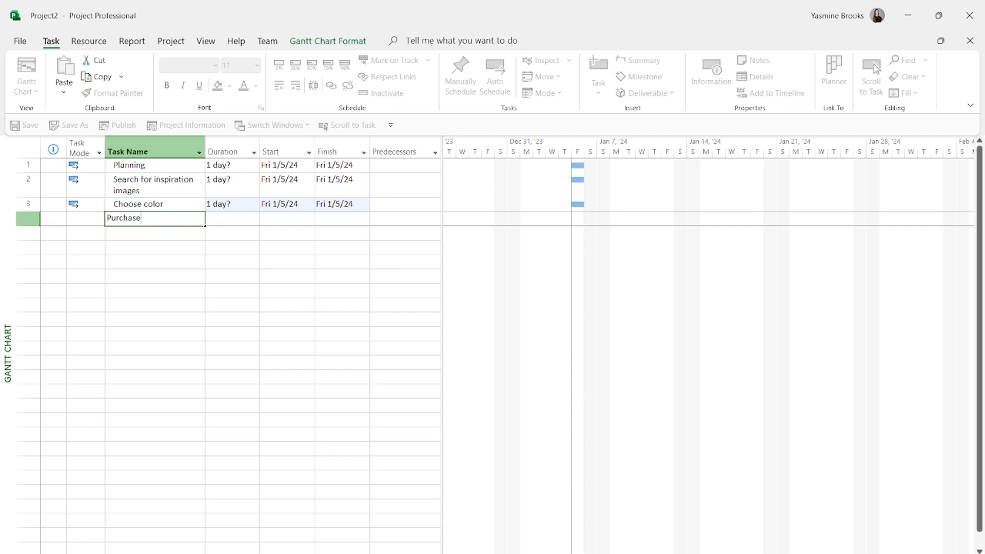
type(" supplies")
key("Return")
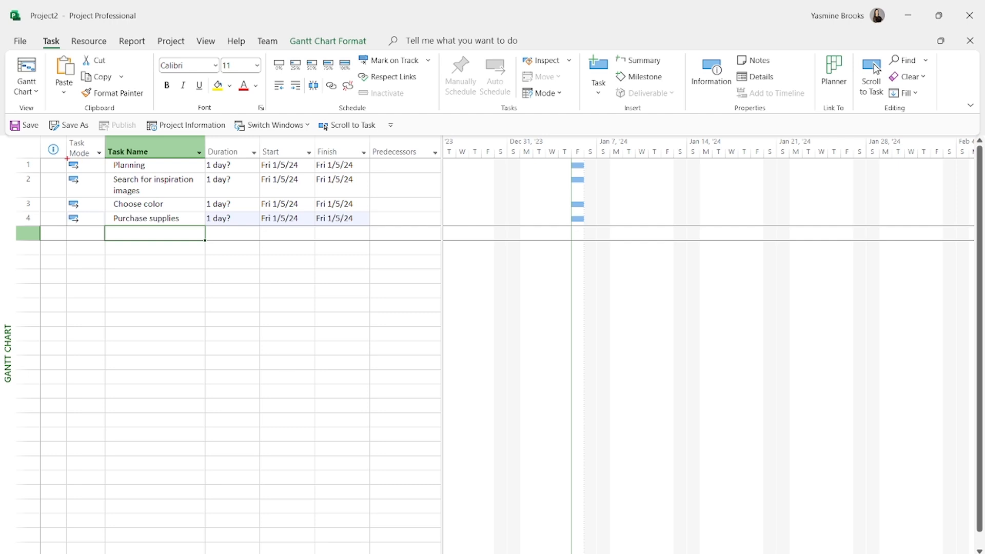
Indent tasks 2 to 4 as subtasks so that Planning becomes their summary task
left_click_drag(64, 158, 206, 173)
left_click(31, 186)
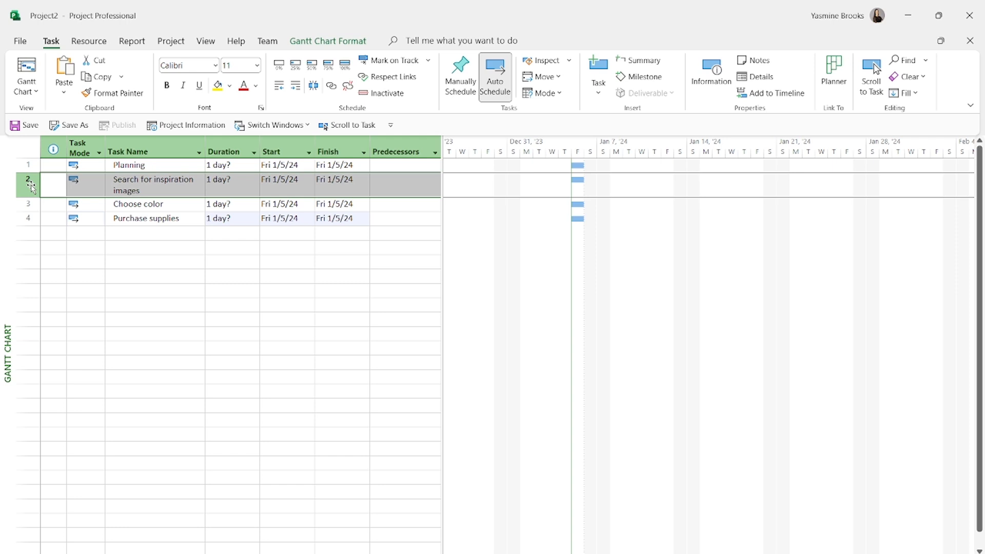
key("shift+Down")
key("shift+Down")
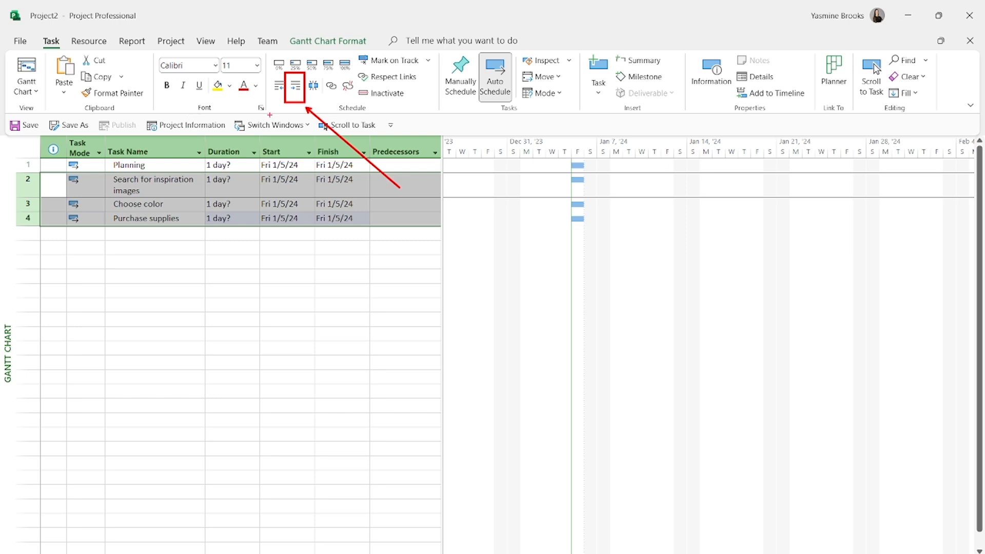
left_click(300, 87)
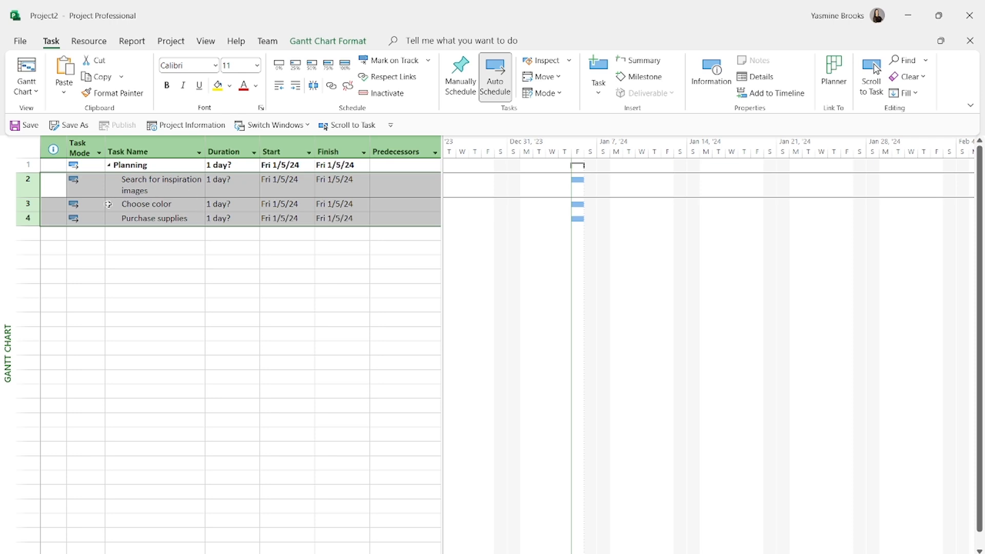
Set the durations of the Planning subtasks: inspiration images search to 3 days, Choose color and Purchase supplies to 0.5 days each
left_click(229, 185)
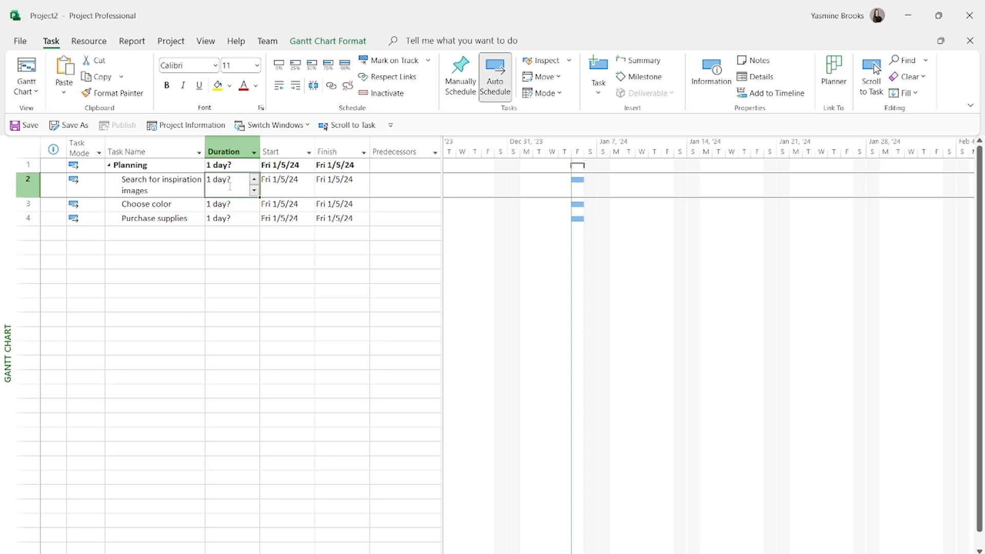
type("3")
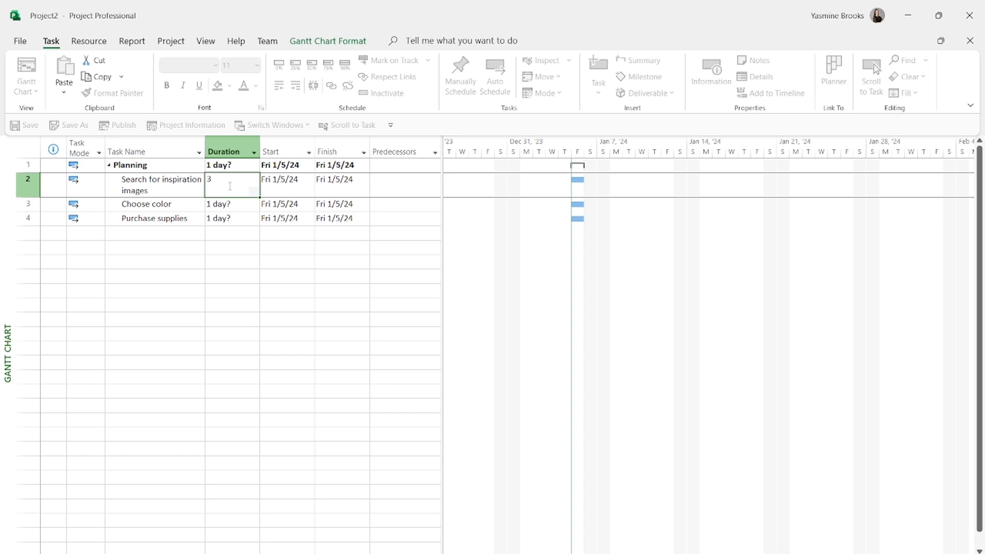
key("Return")
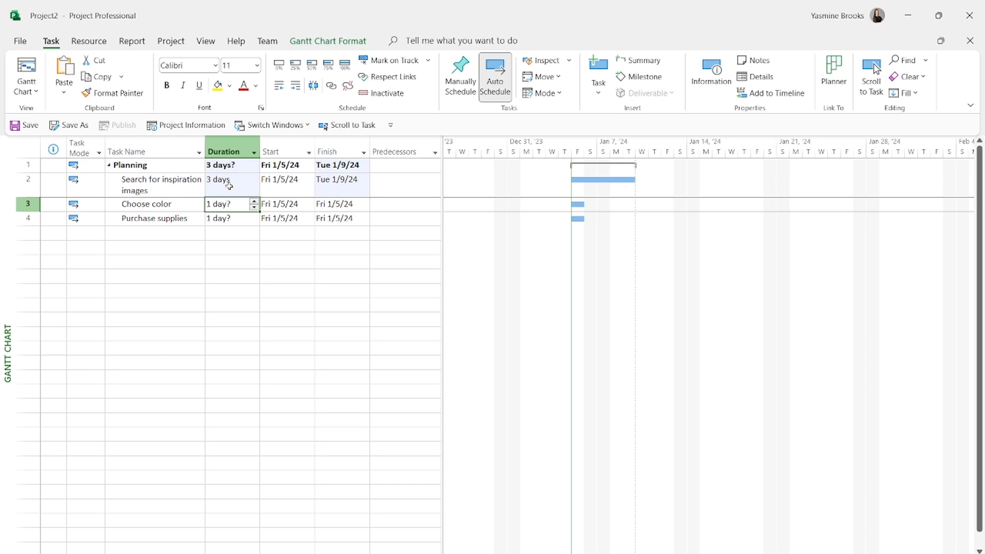
type("0.5")
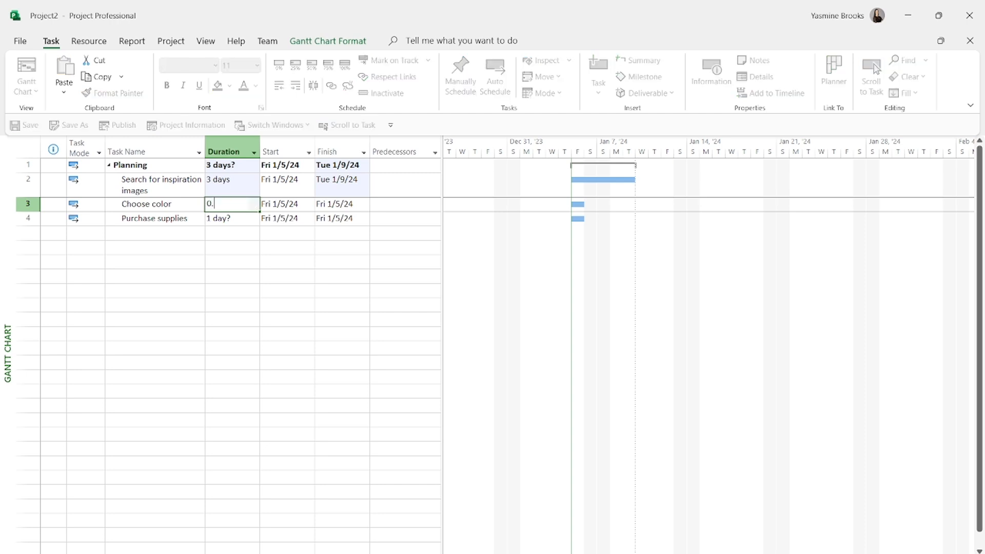
left_click(227, 217)
type("0.5")
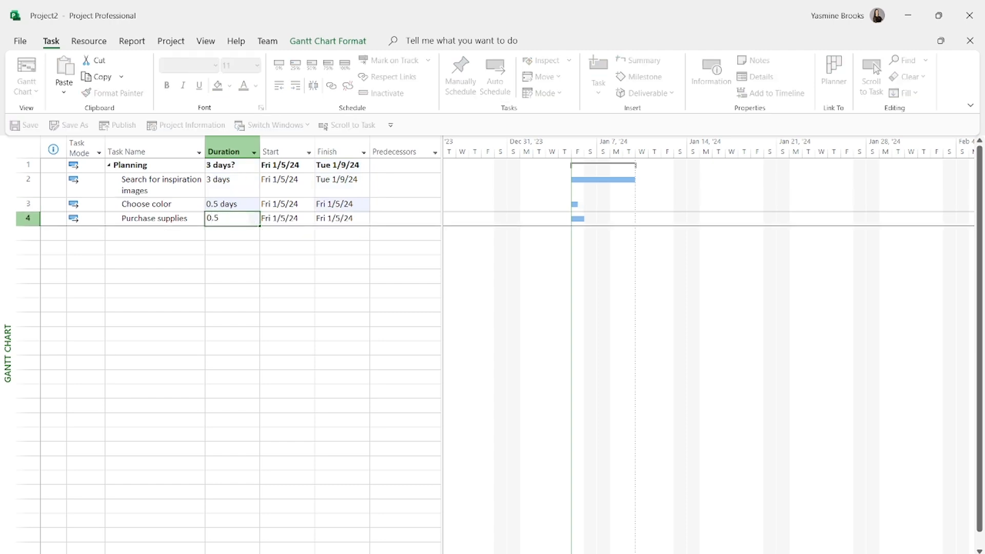
key("Return")
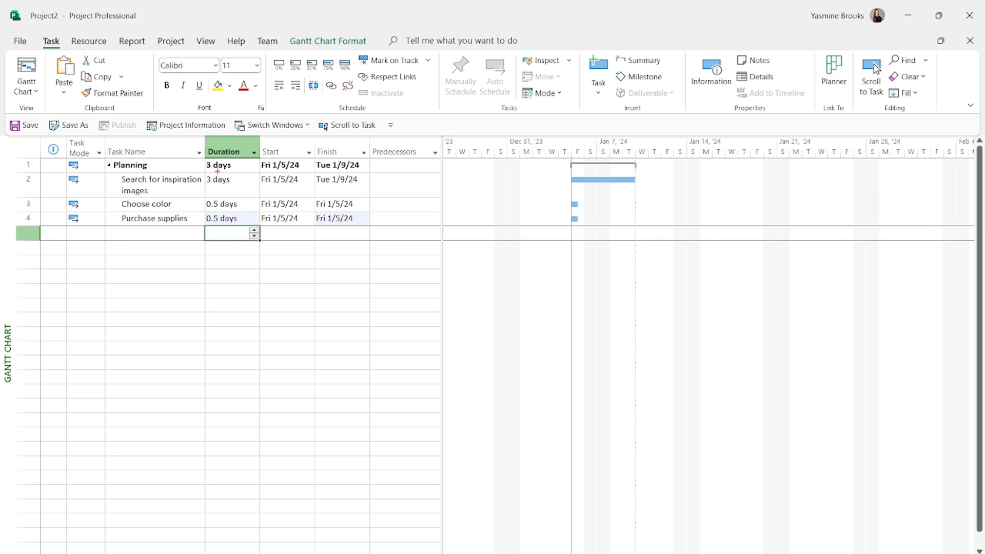
left_click_drag(98, 173, 253, 228)
left_click_drag(245, 163, 313, 128)
Add the tasks "Prepping" and "Remove hanging objects from wall" below Purchase supplies
left_click(141, 235)
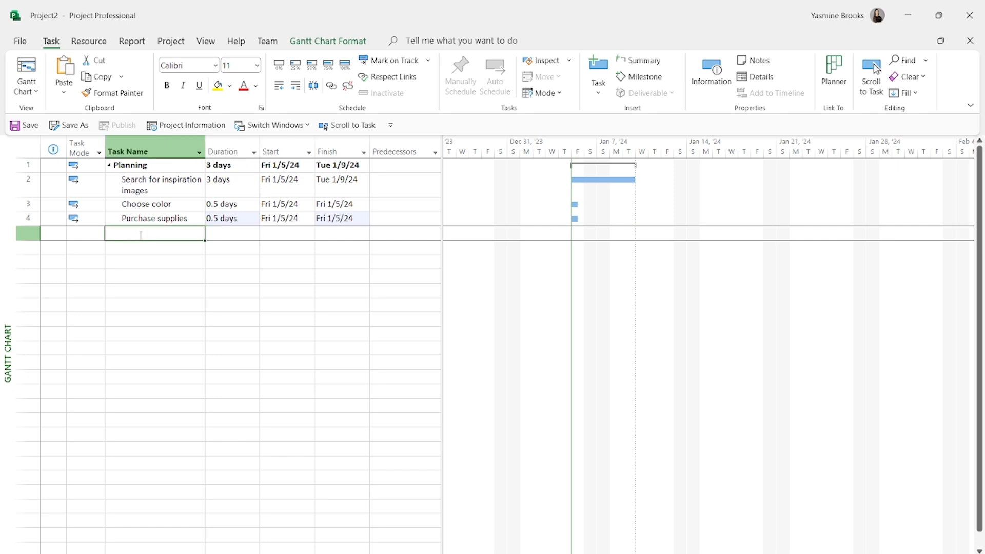
type("Prepping")
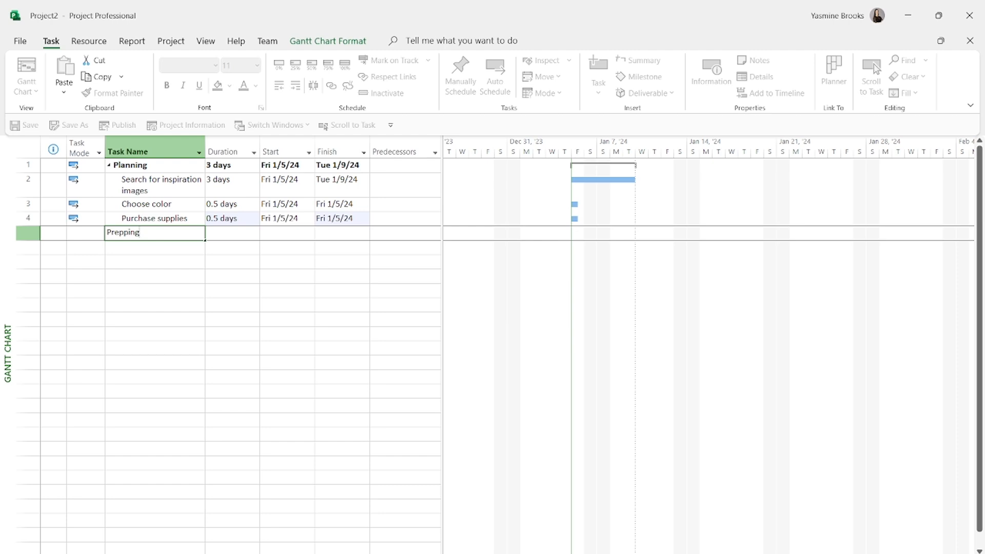
key("Return")
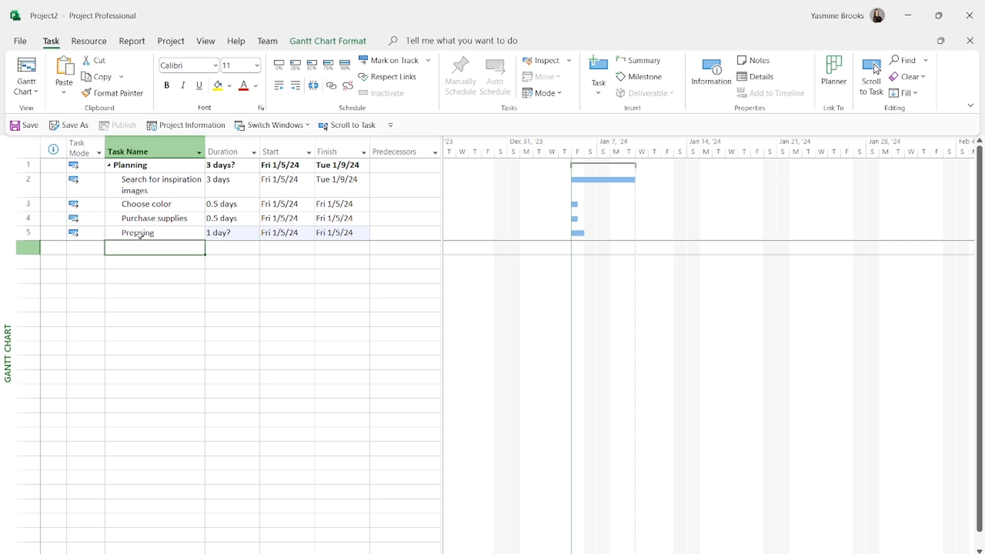
type("Remove hanging objects from wall")
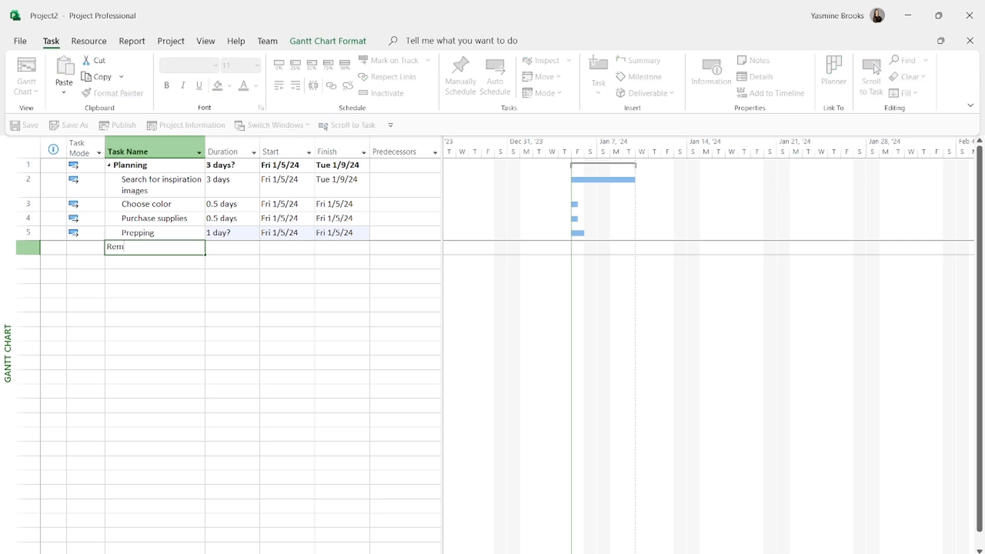
key("Return")
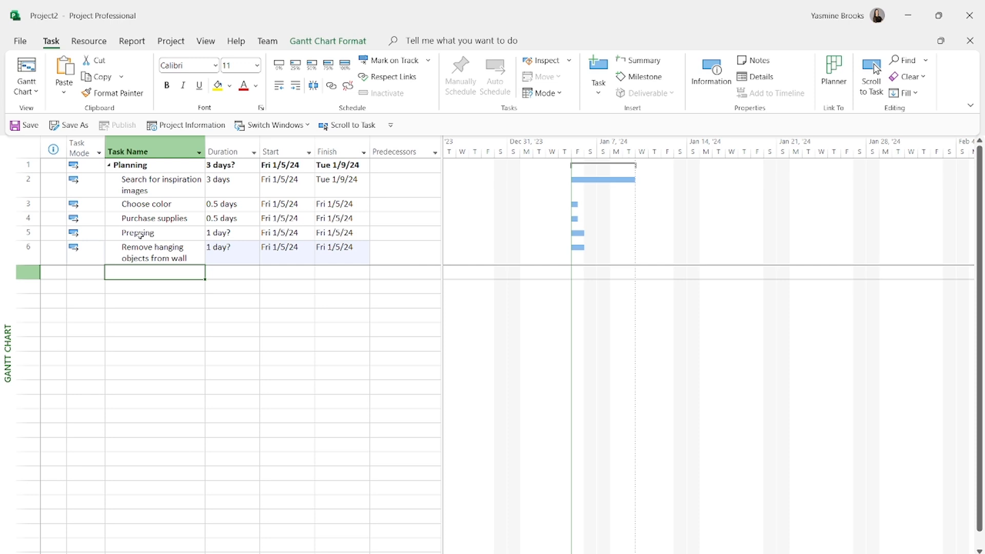
Add the tasks "Lay down dropcloth", "Tape surfaces" and "Prepare painting equipment" in the next empty rows of the task table
type("Lay down dropcloth")
key("Return")
type("Tape surfaces")
key("Return")
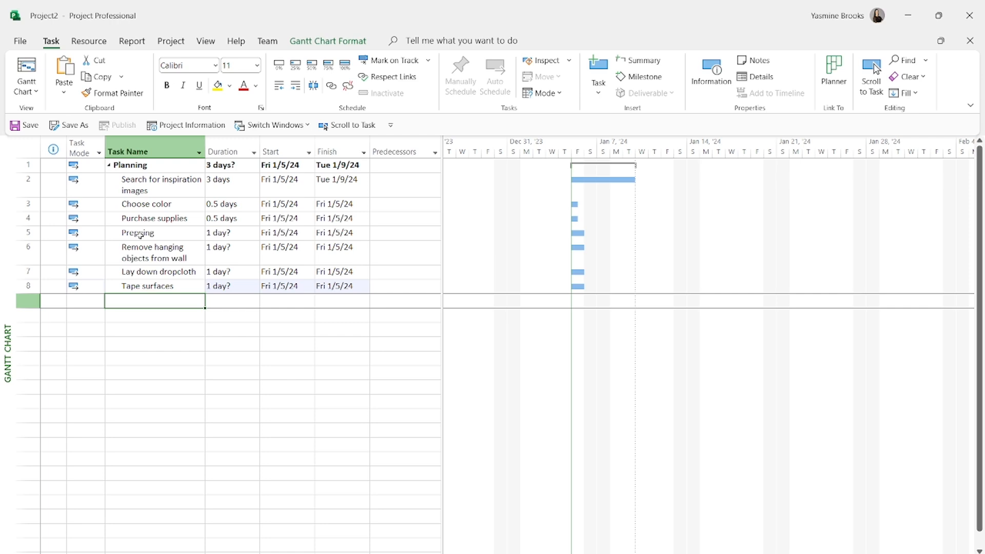
type("Prepar")
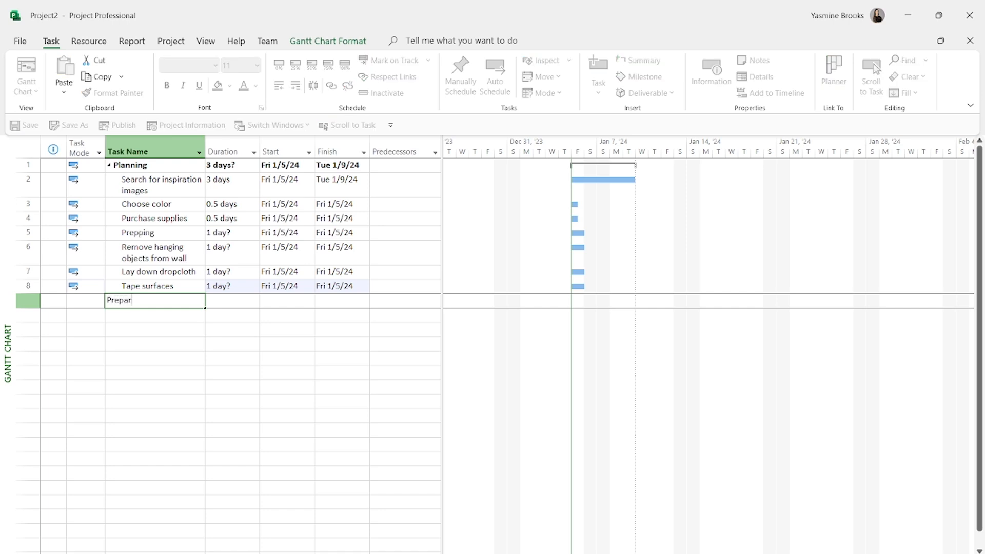
type("e painting equipment")
key("Return")
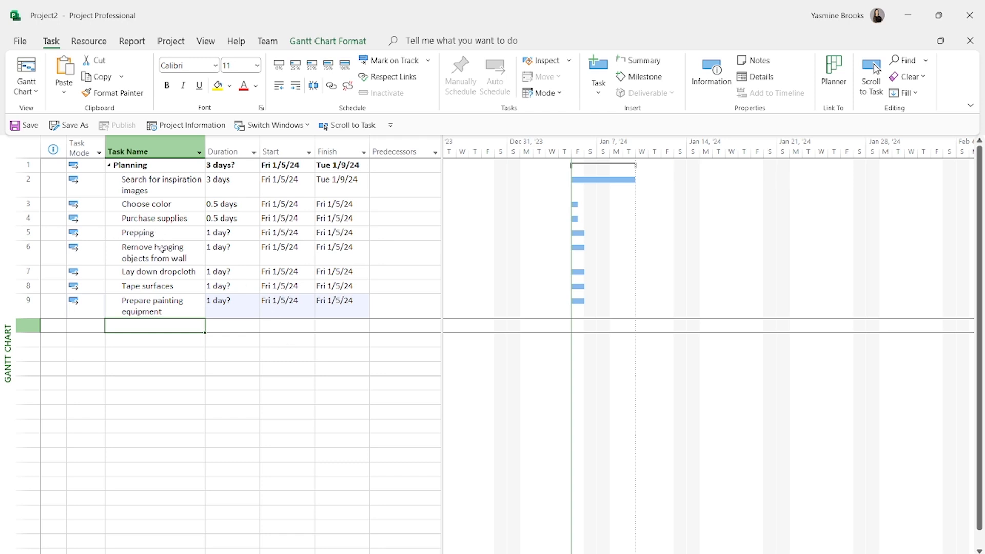
Indent tasks 6 to 9 as subtasks so that Prepping becomes their summary task
left_click(29, 253)
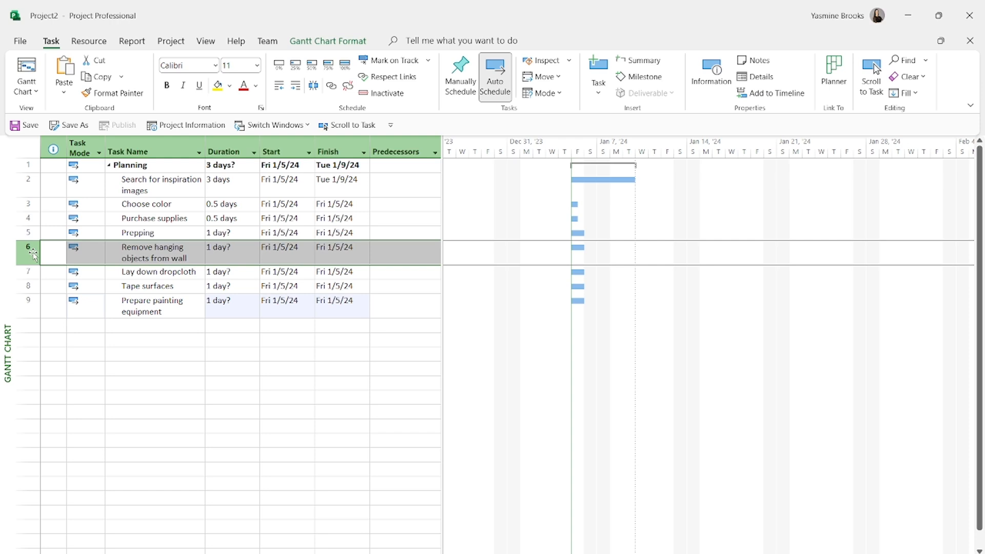
key("shift+Down")
key("shift+Down")
key("shift+Down")
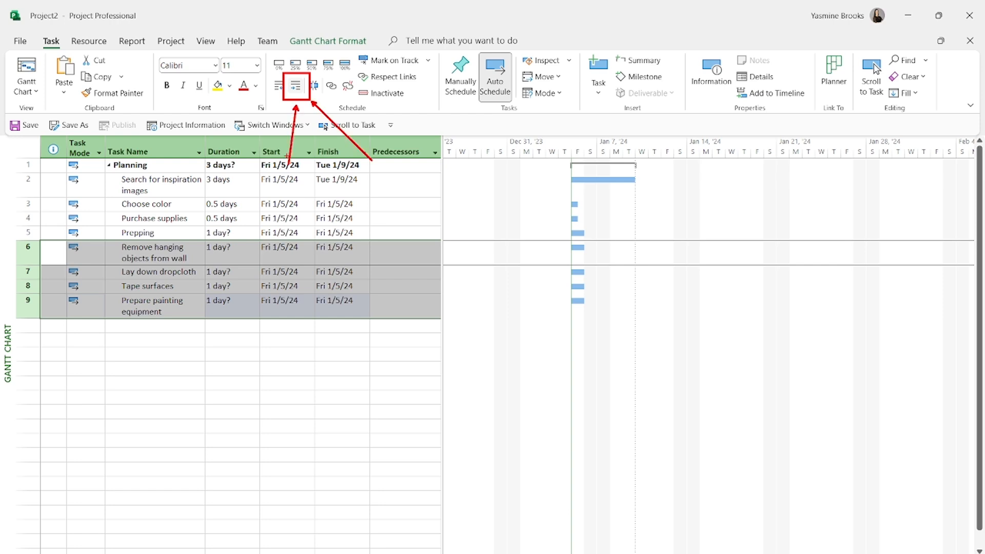
left_click(297, 86)
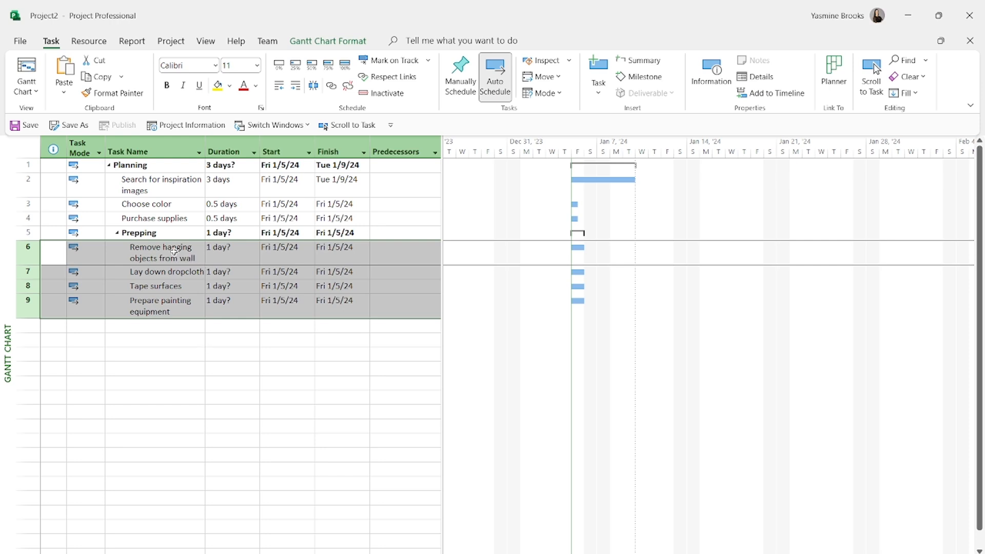
Collapse and re-expand the Planning summary task, and outdent Prepping to the same level as Planning
left_click(109, 165)
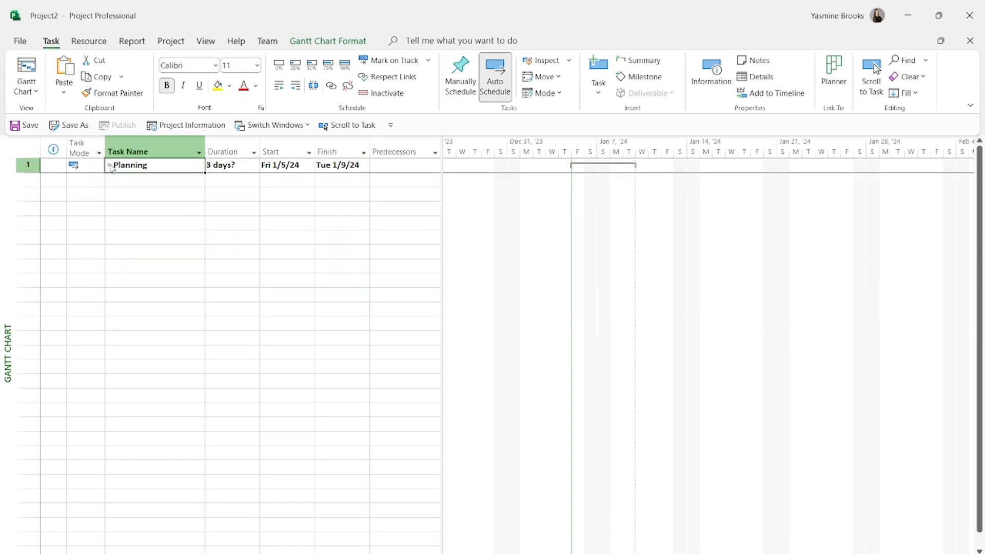
left_click(109, 165)
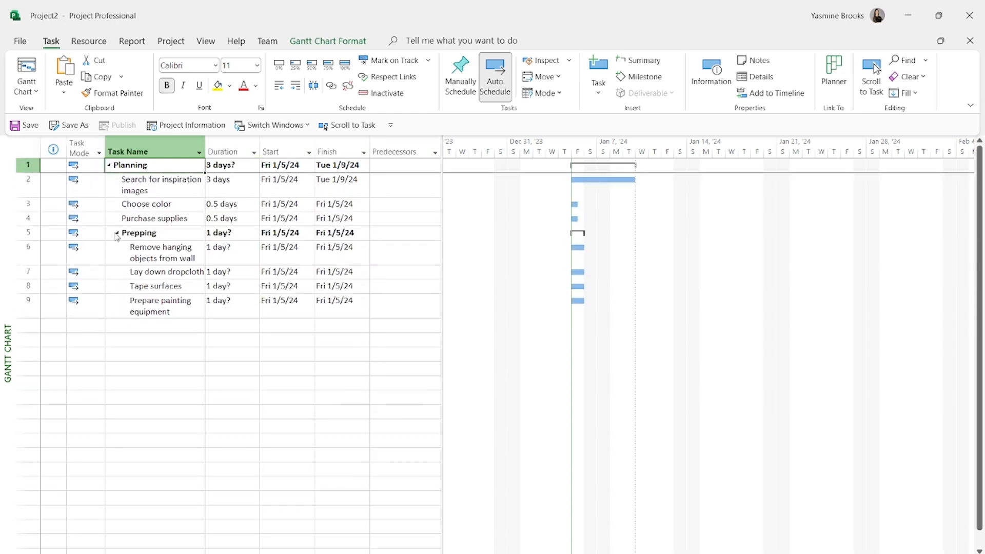
left_click(29, 232)
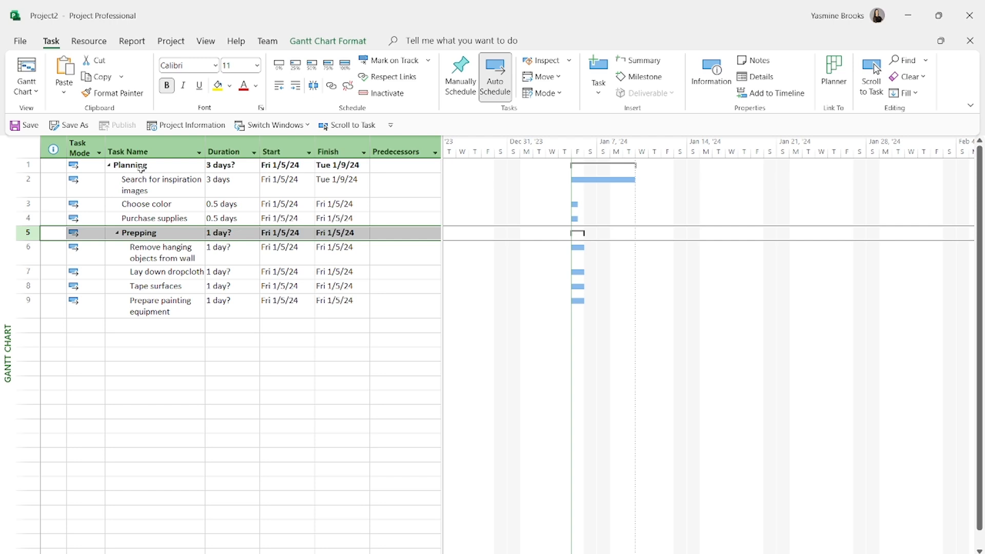
left_click(279, 88)
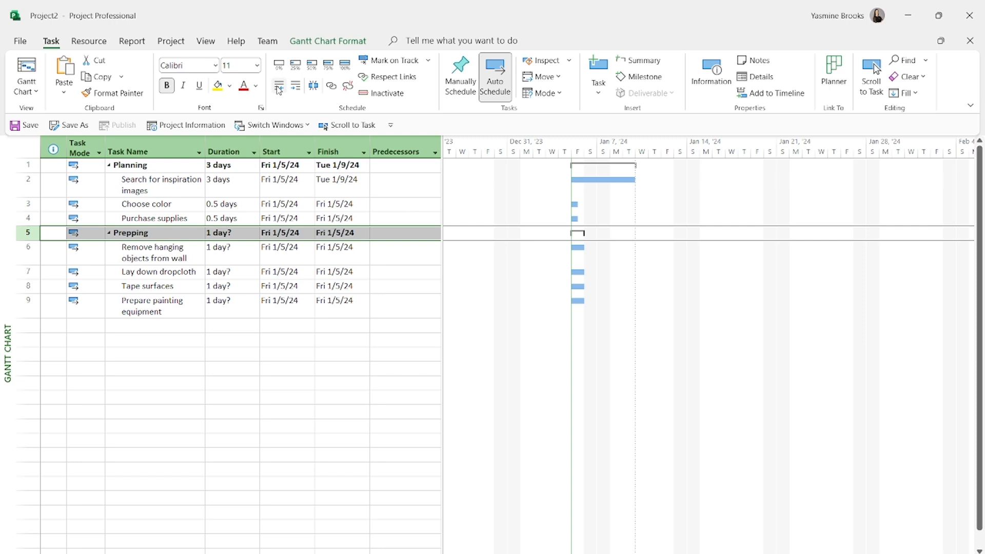
Collapse and expand the Planning summary task again to check which tasks it groups
left_click(109, 165)
left_click(109, 165)
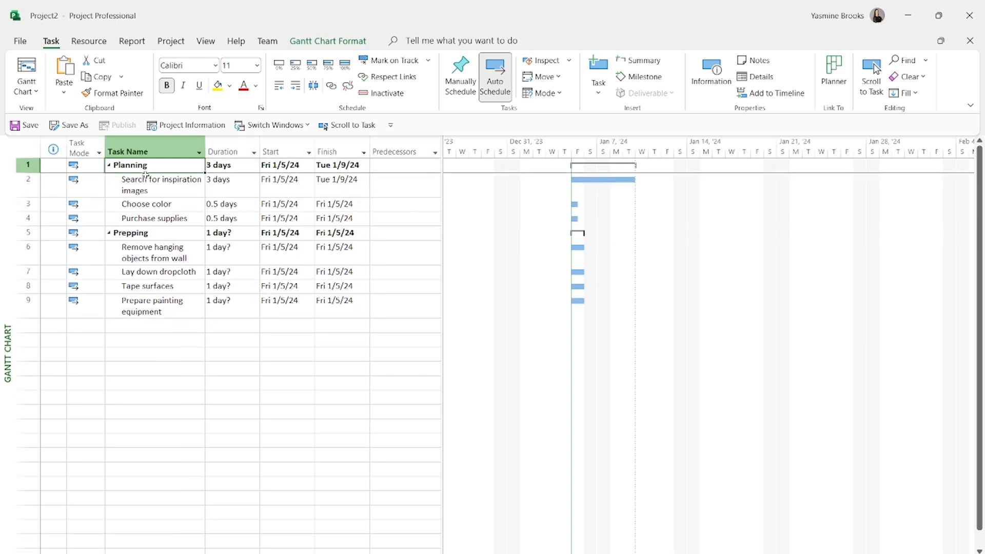
left_click(110, 165)
left_click(110, 165)
Add the tasks "Execution" and "Apply primer" below Prepare painting equipment
left_click(121, 326)
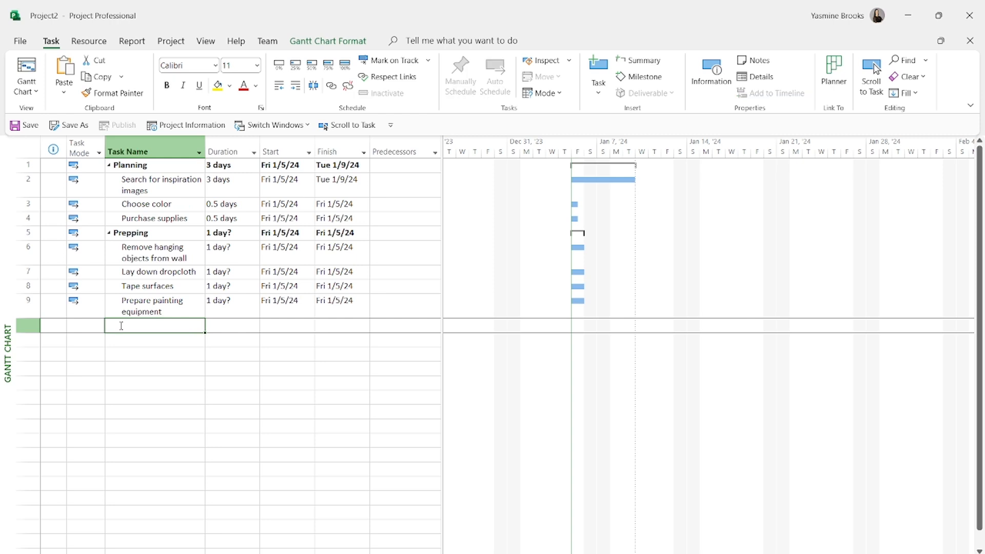
type("Ececution")
key("Return")
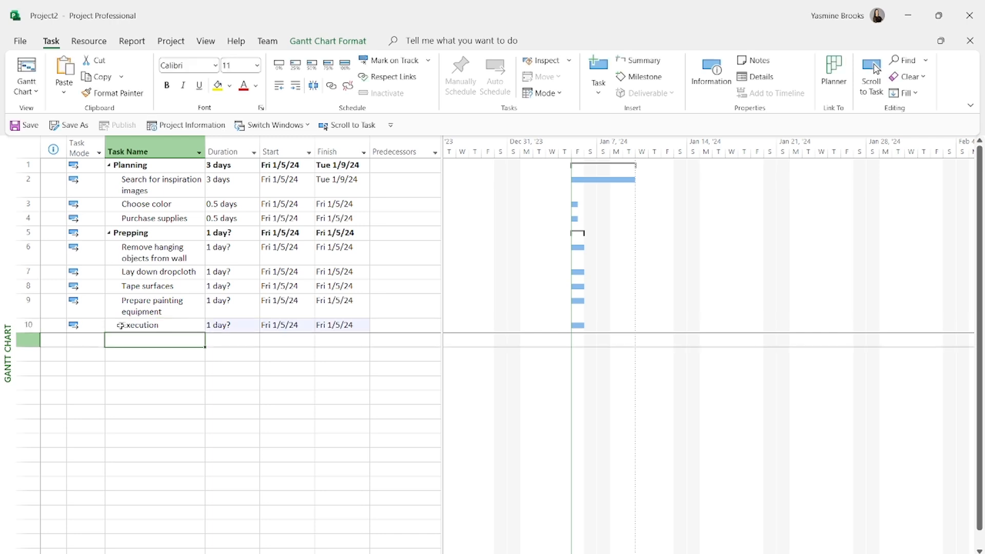
type("Aplly")
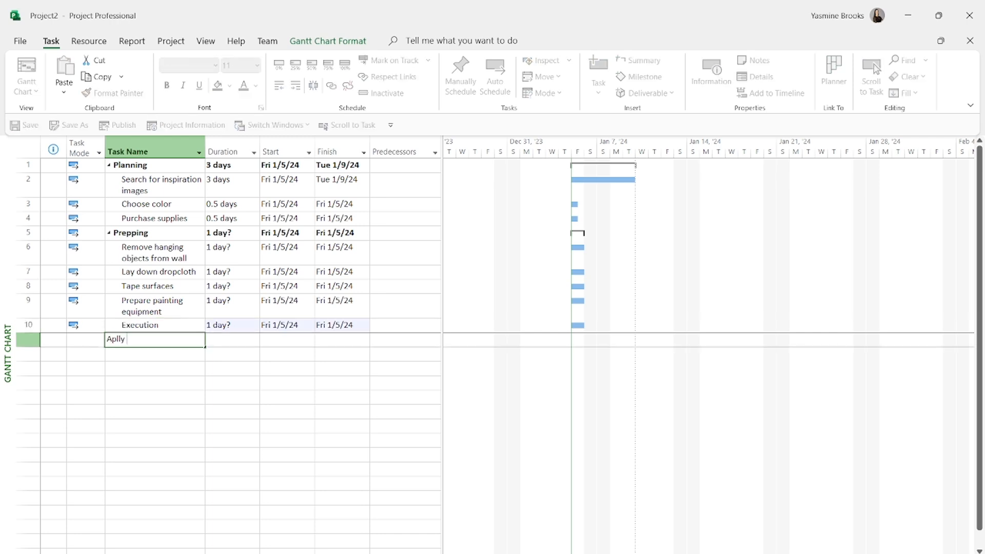
key("BackSpace")
key("BackSpace")
key("BackSpace")
type("ply primer")
key("Return")
Add the tasks "Apply first coat of paint" and "Apply second coat of paint" below Apply primer
type("Apply fi")
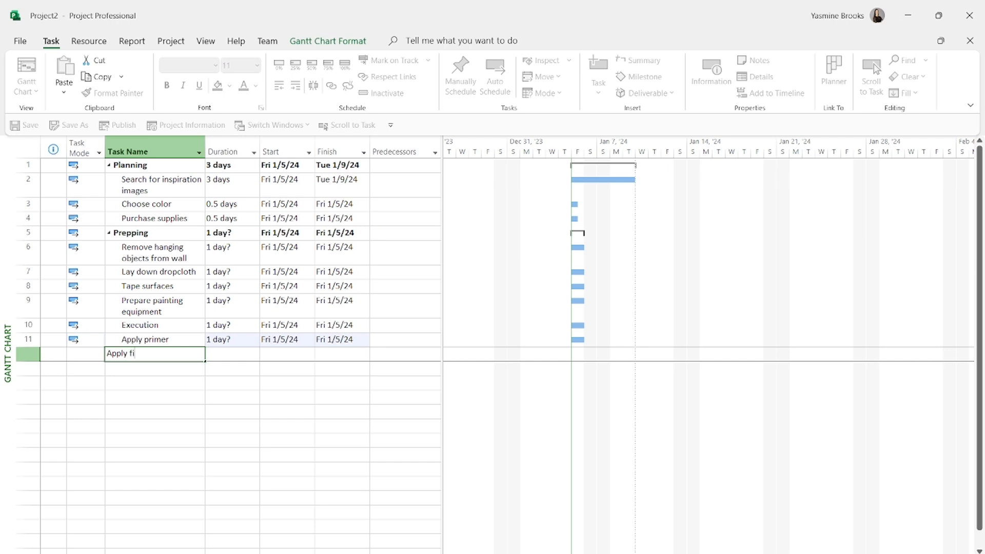
type("rst coat of paint")
key("Return")
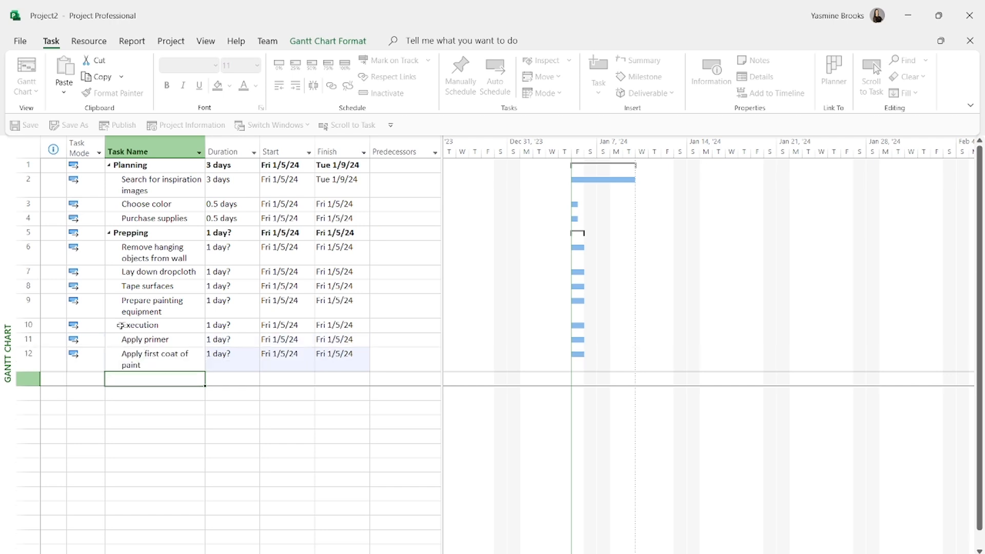
type("Apply second coat of paint")
key("Return")
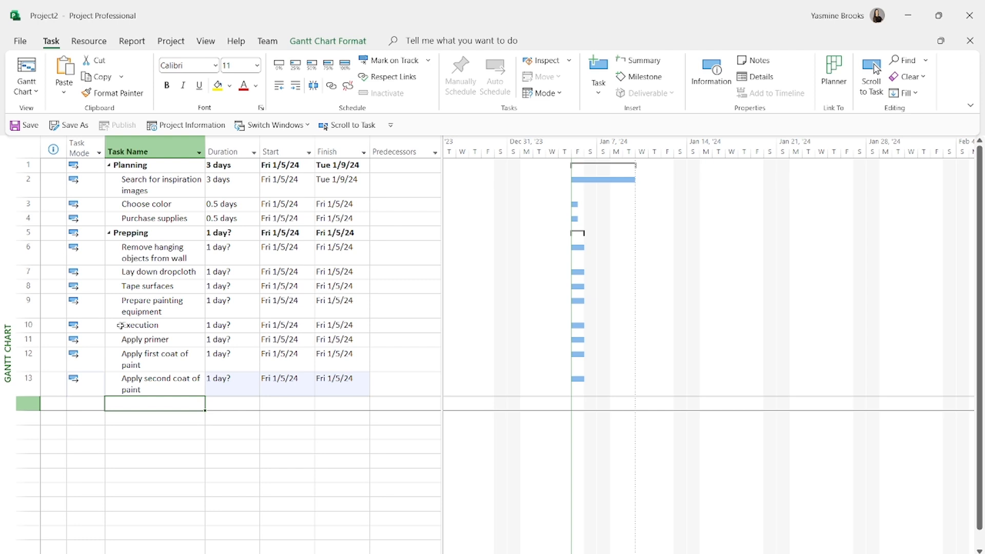
Add the tasks "Cleaning", "Clean up room", "Clean up equipment" and "Move objects back to the room" at the end of the list
type("Cleaning")
key("Return")
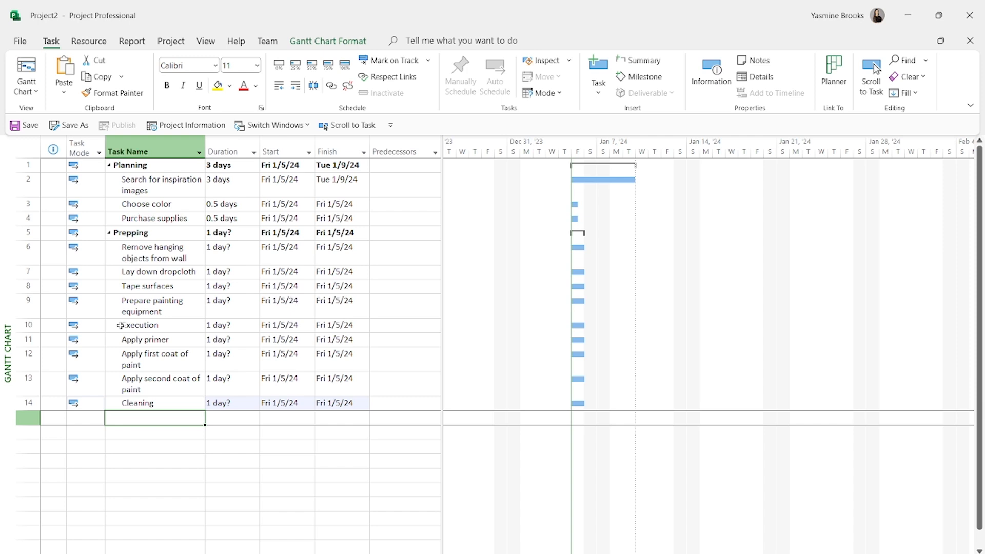
type("Clean up room")
key("Return")
type("Clean up equipment")
key("Return")
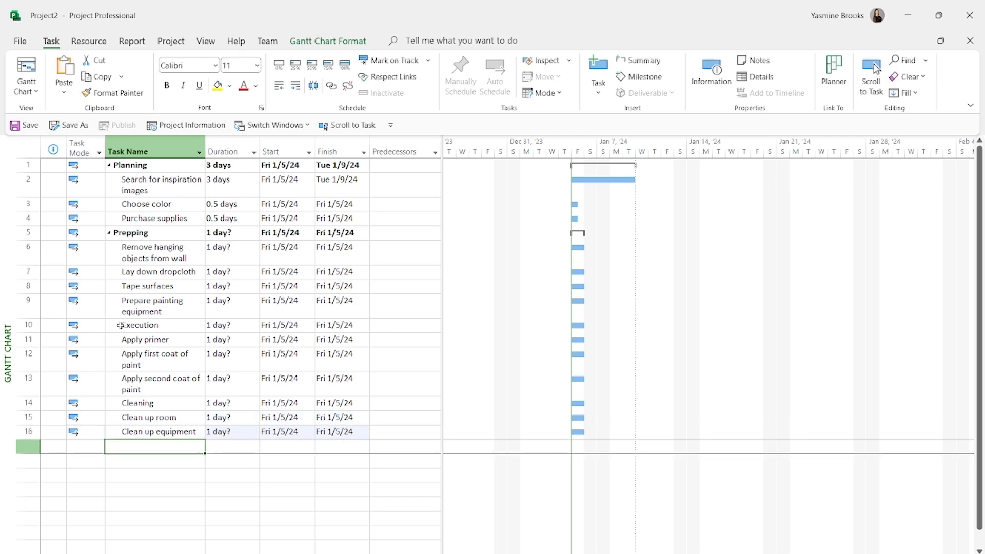
type("Move")
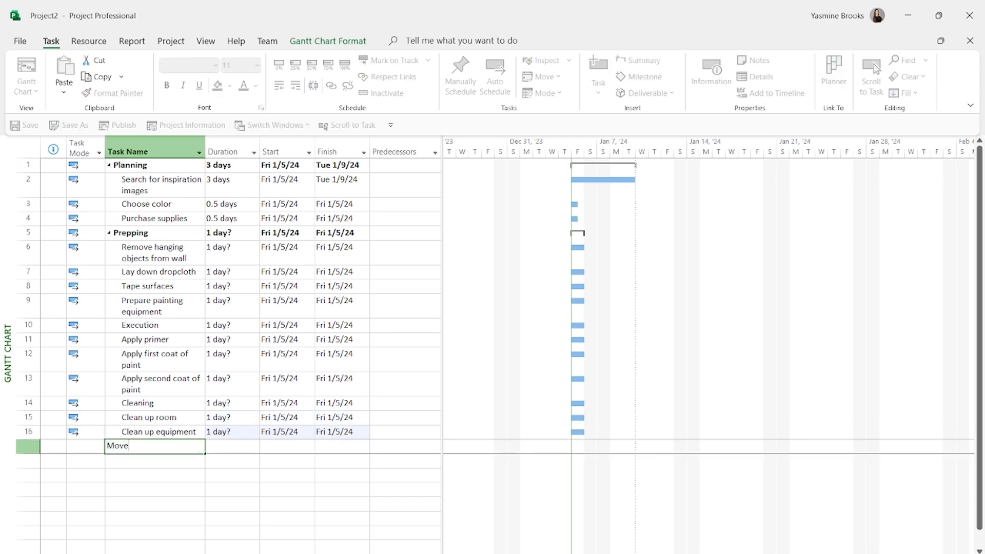
type(" objects back to the room")
key("Return")
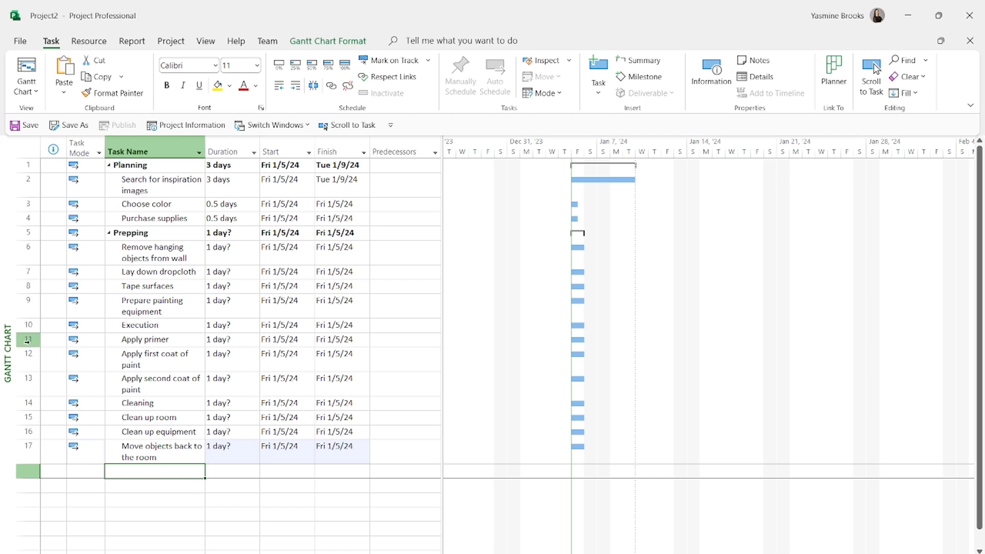
Outdent the Execution and Cleaning tasks to make them summary tasks, and collapse and expand Prepping to check its grouping
left_click(29, 325)
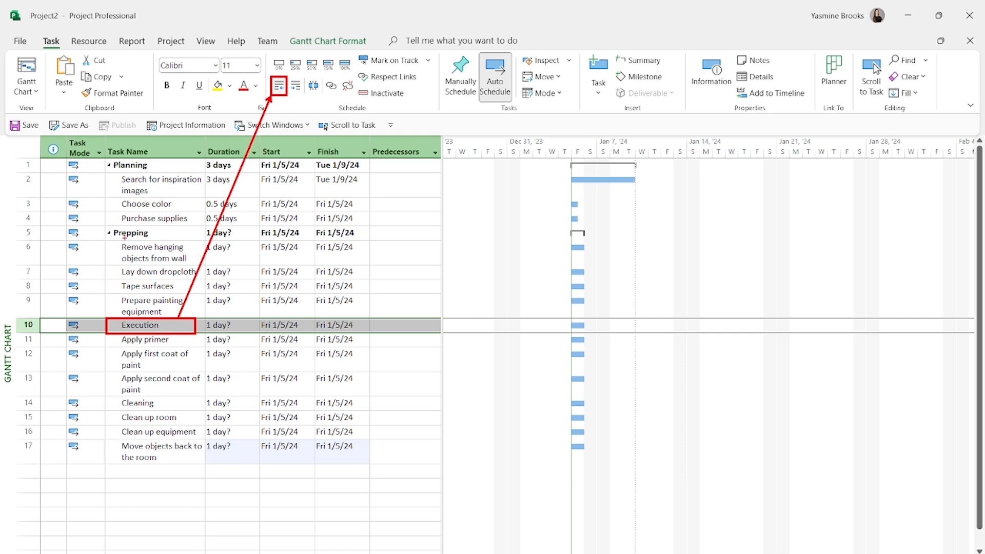
left_click(279, 85)
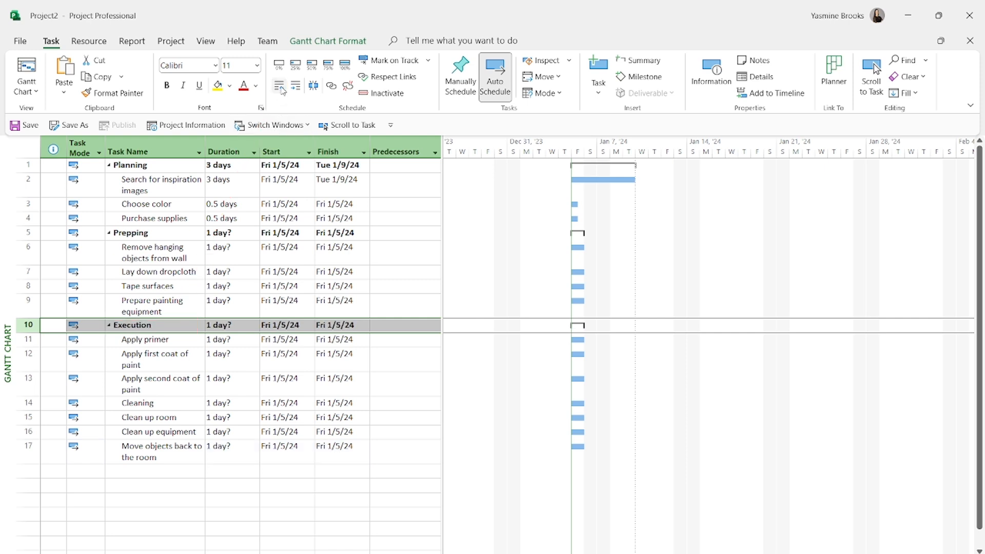
left_click(114, 404)
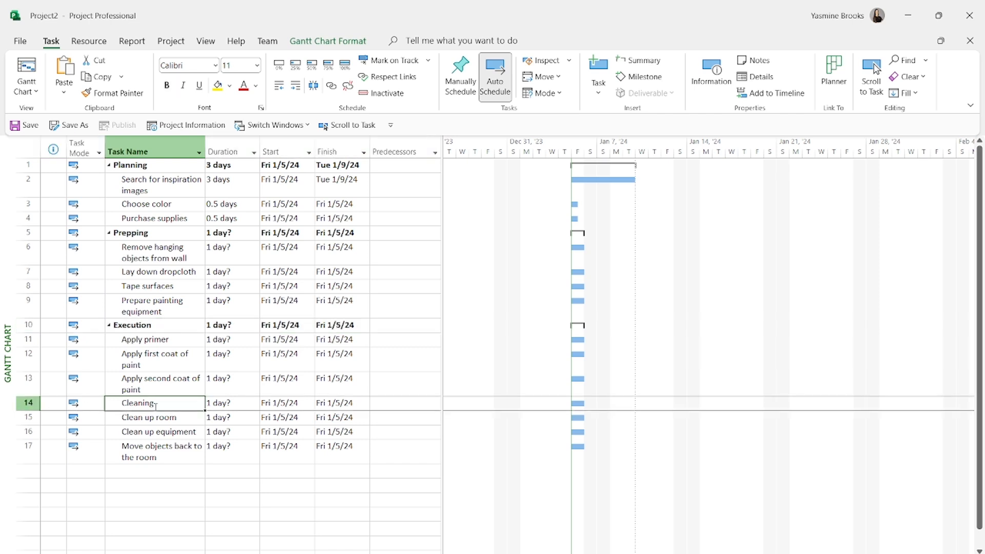
left_click(279, 84)
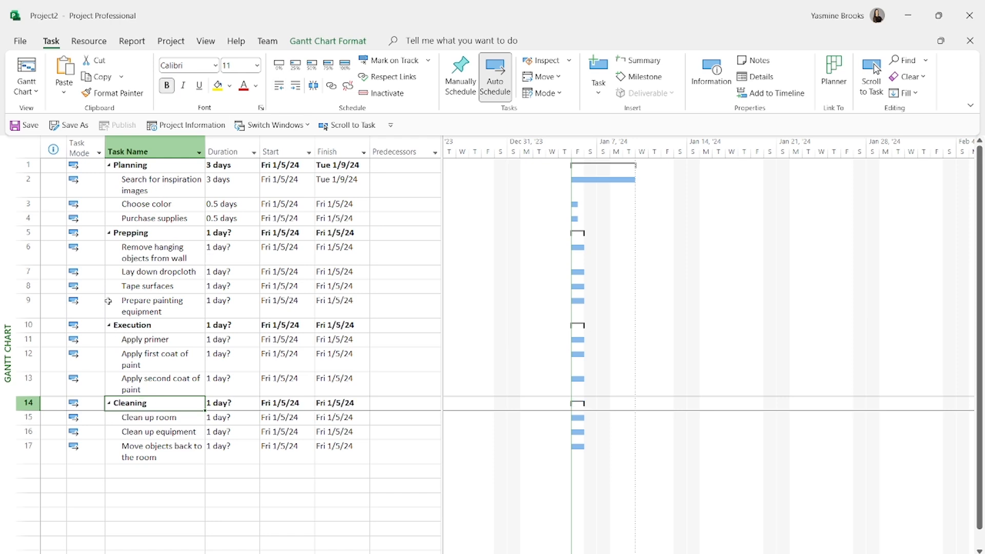
left_click(110, 233)
left_click(110, 234)
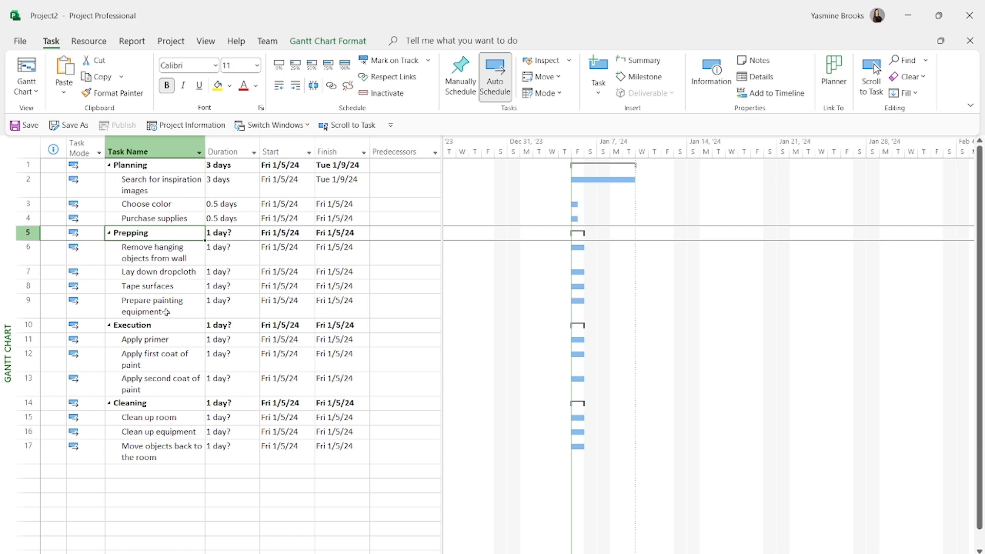
Set the durations of Remove hanging objects from wall and Lay down dropcloth to 0.5 days each
left_click(240, 252)
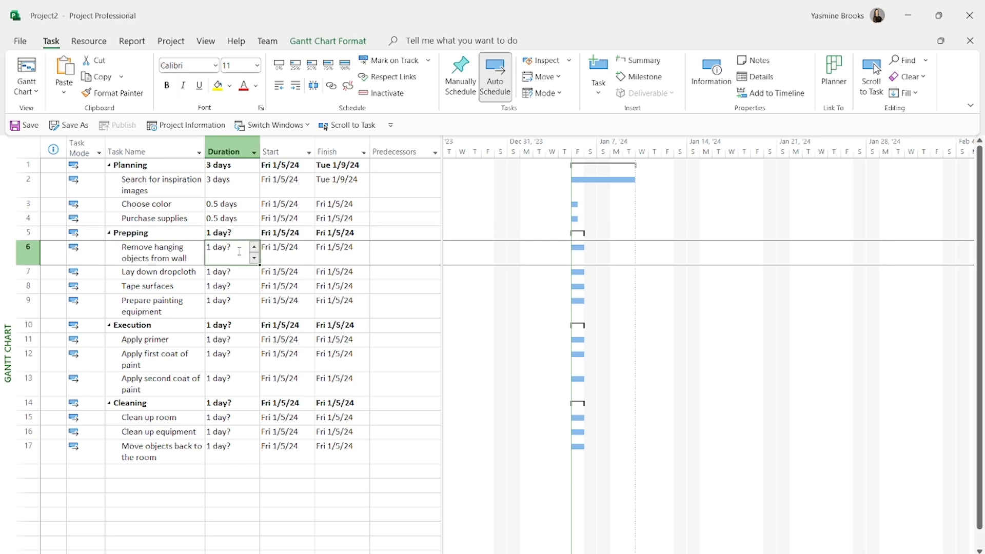
type("0.5")
key("Return")
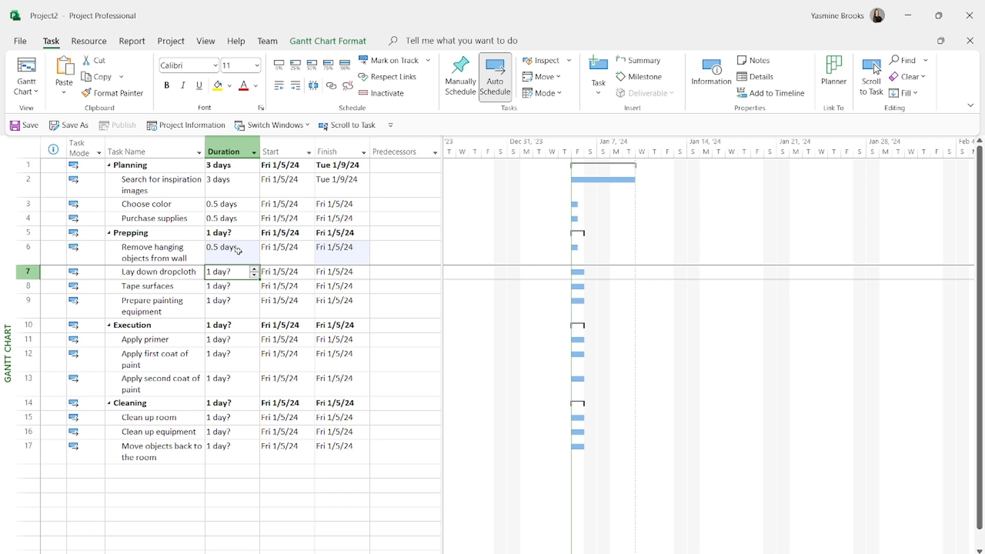
type("0.5")
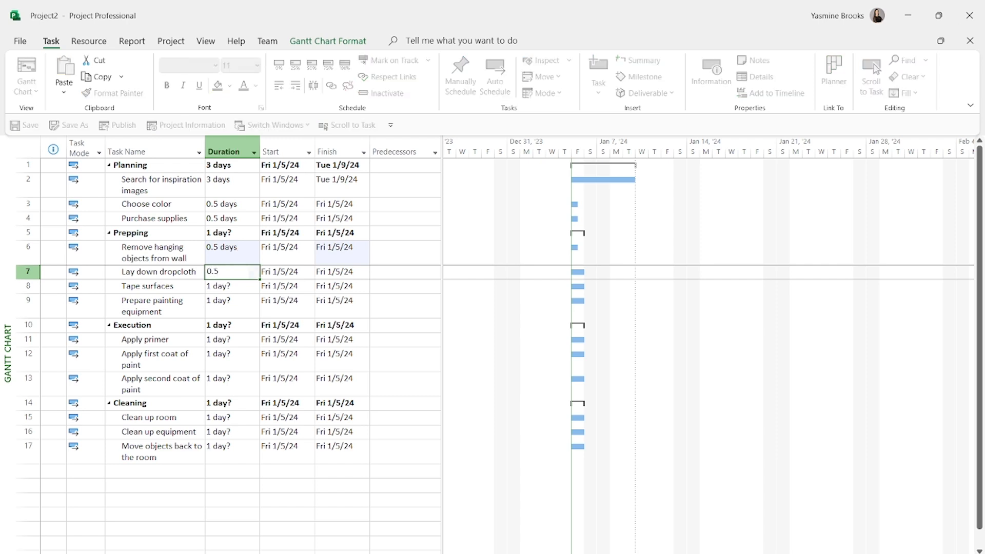
key("Return")
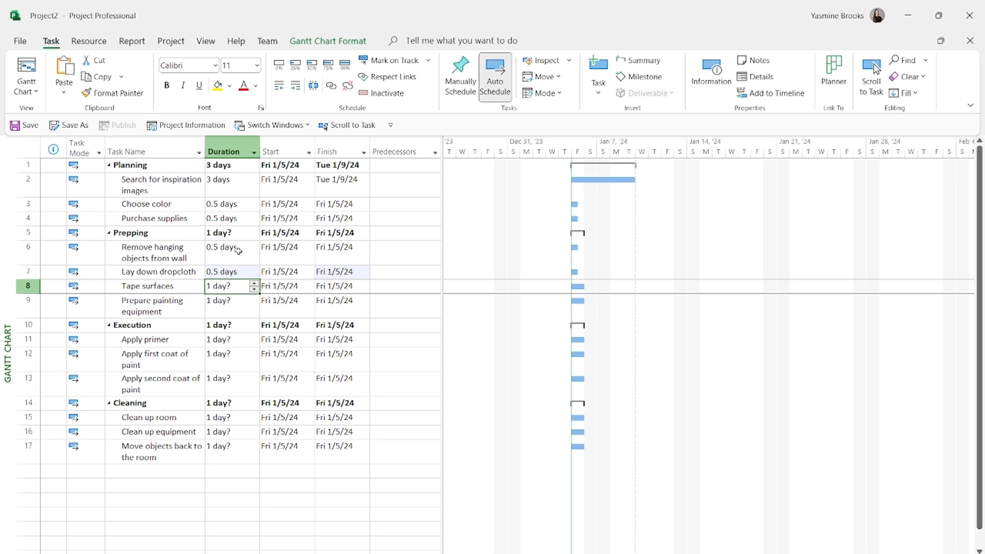
Set the durations of Tape surfaces and Prepare painting equipment to 1 day each
type("1")
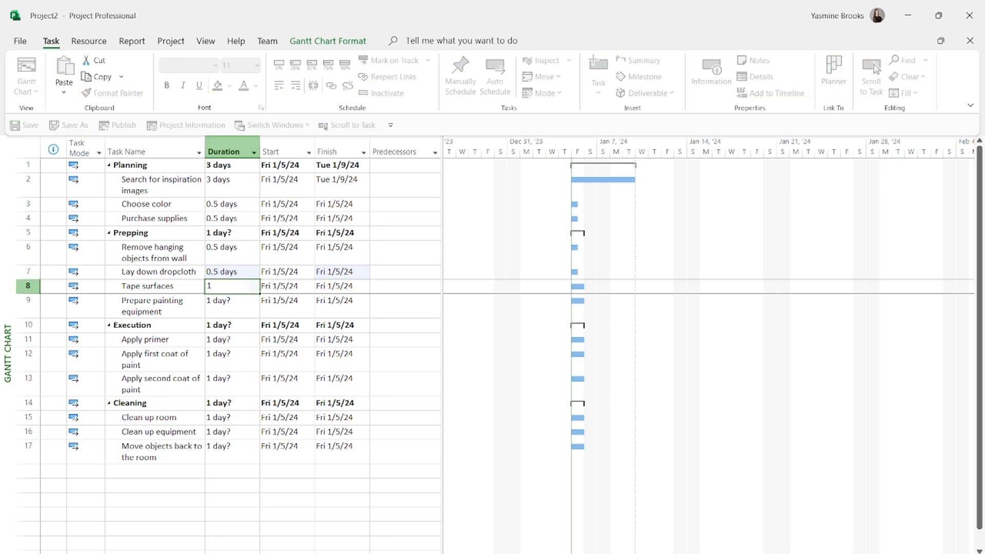
key("Return")
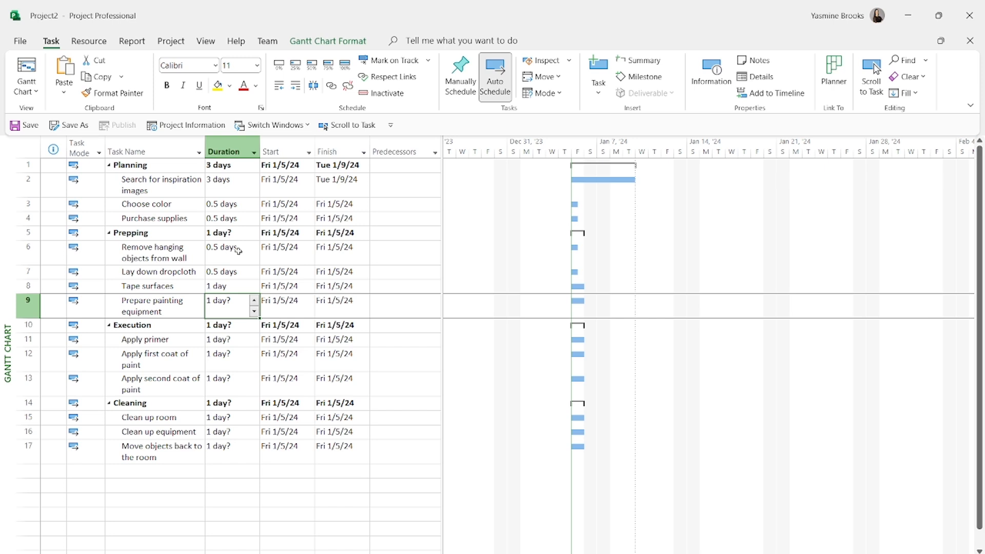
type("1")
key("Return")
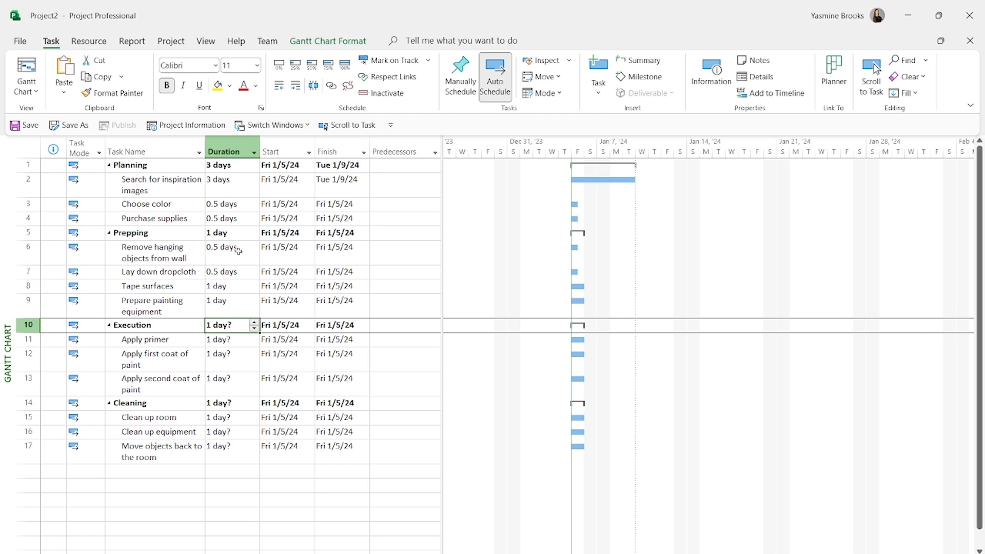
Set the durations of Apply primer, Apply first coat of paint and Apply second coat of paint to 0.5 days each
left_click(229, 341)
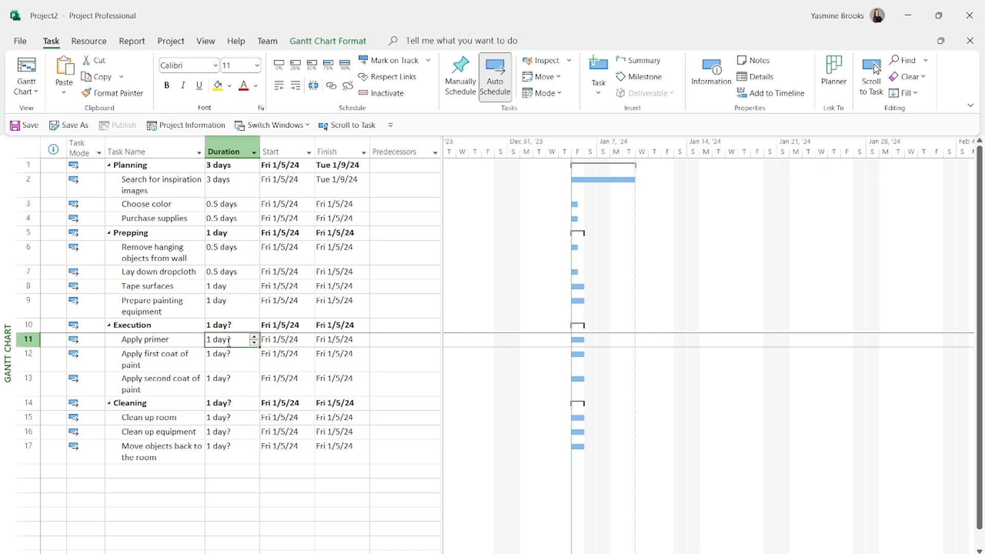
type("0.5 days")
key("Return")
type("0")
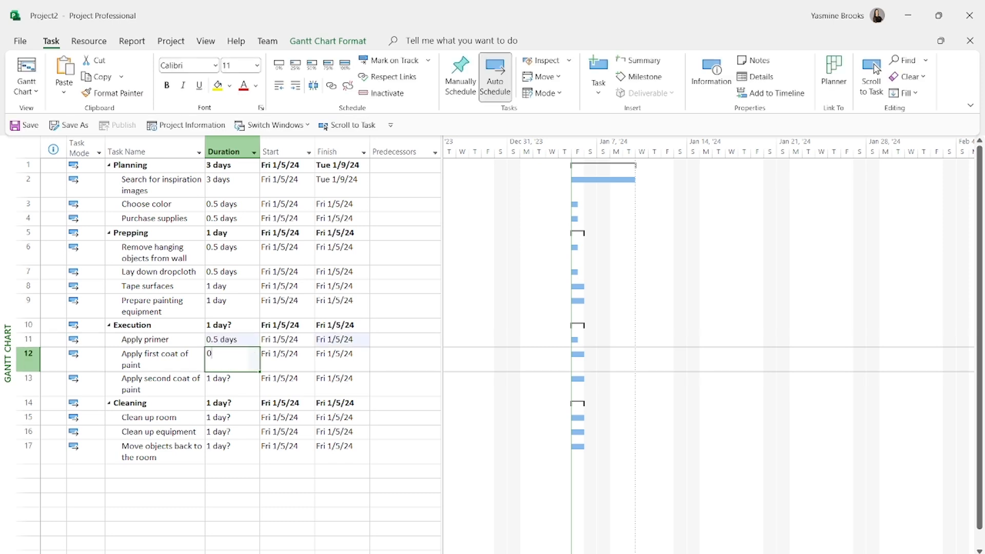
type(".5 days")
key("Return")
type("0.5")
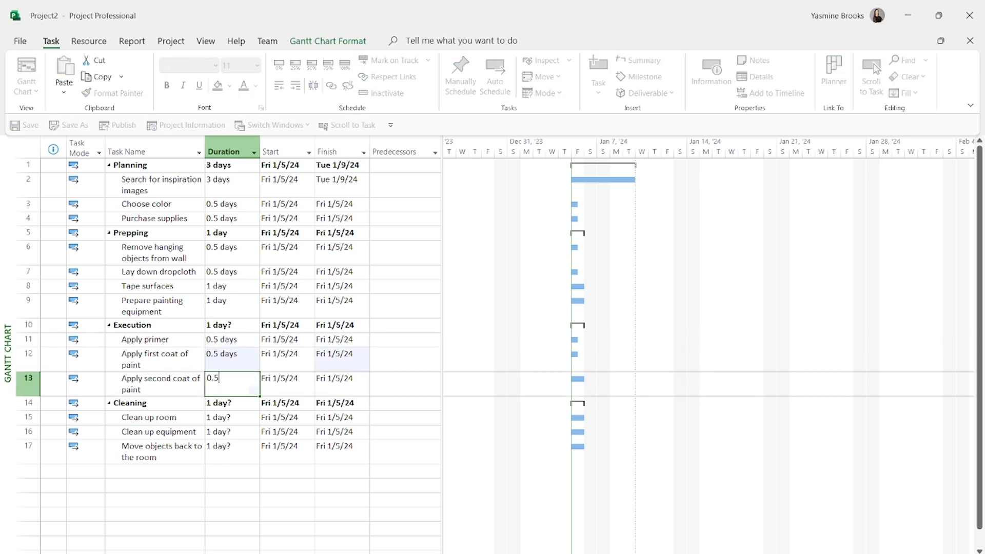
key("Return")
Set the durations of Clean up room and Clean up equipment to 0.5 days each, and Move objects back to the room to 1 day
key("Return")
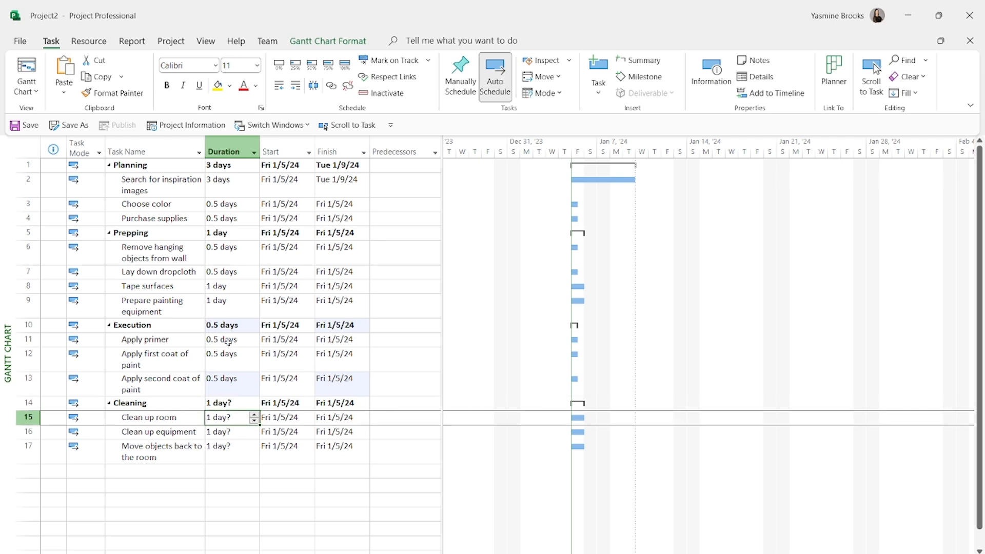
type("0.5")
key("Return")
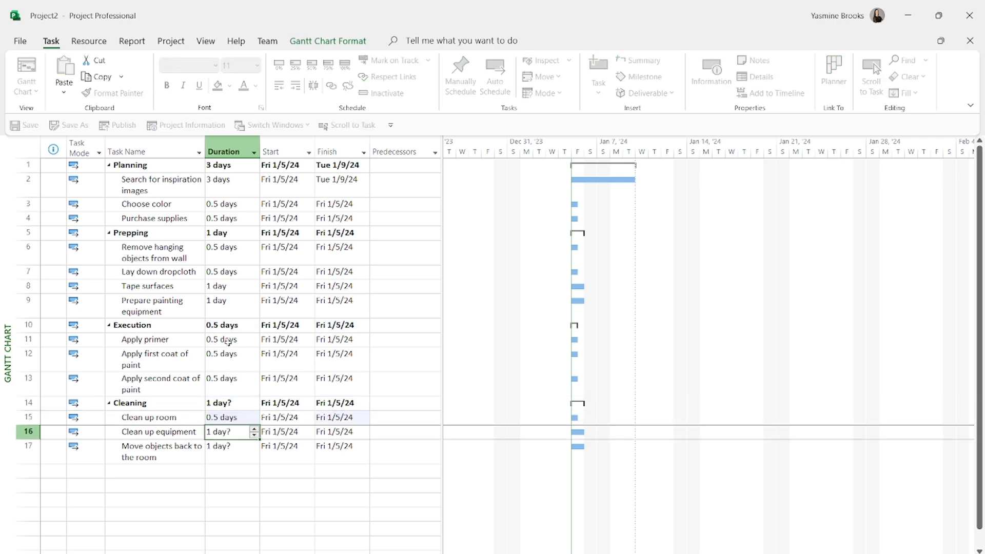
type("0.5")
key("Return")
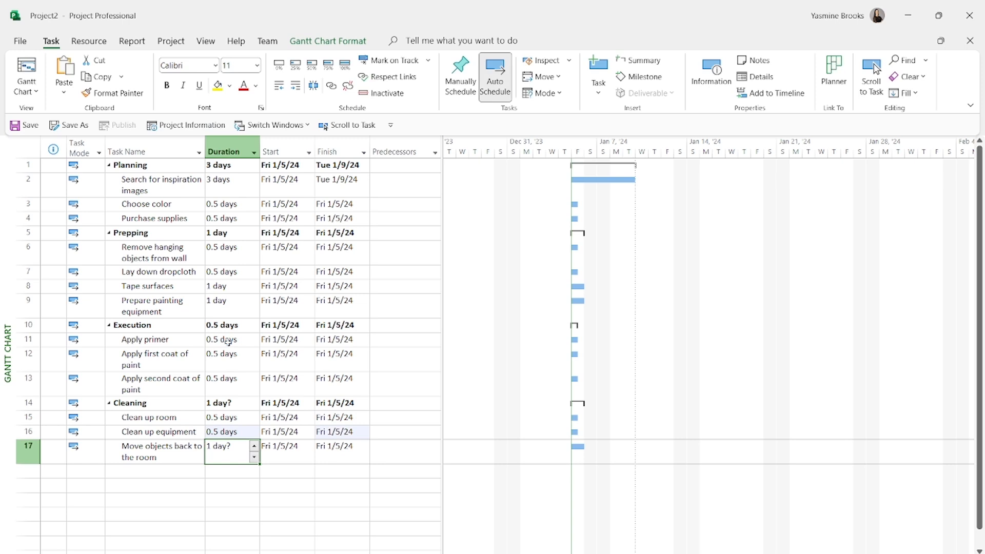
type("1")
key("Return")
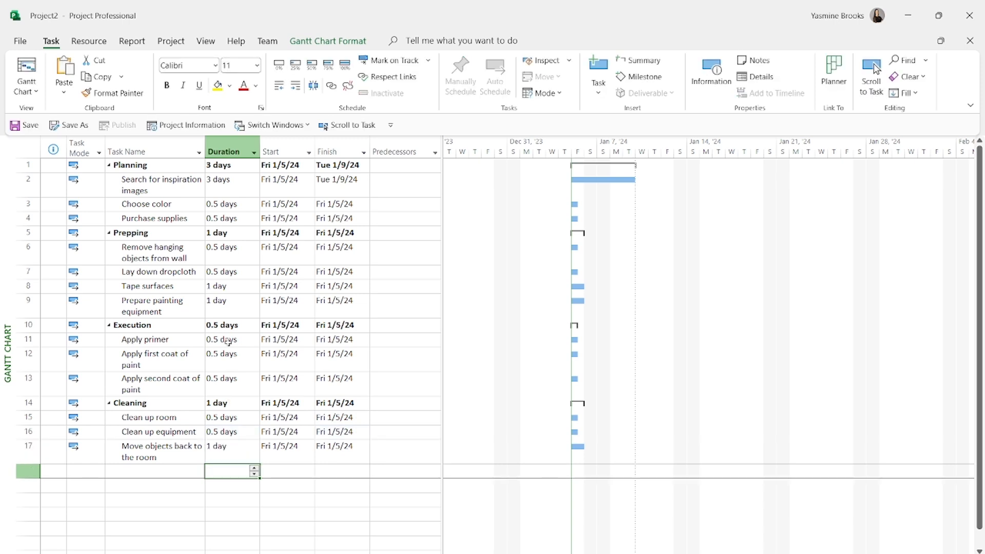